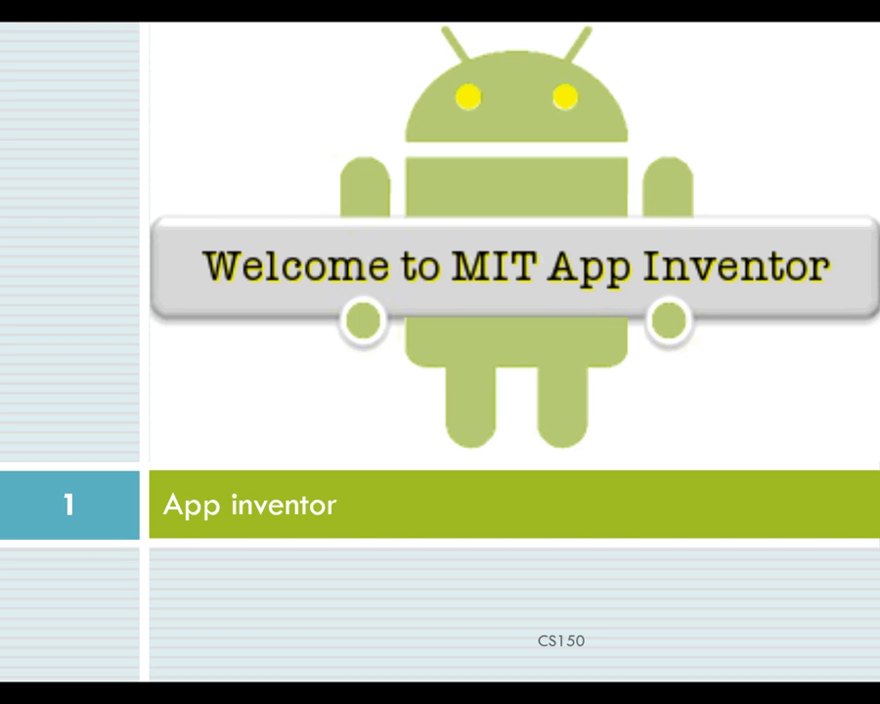
Leave the slideshow, view the course's Web Links page in the browser, and switch to the App Inventor projects page
key("Escape")
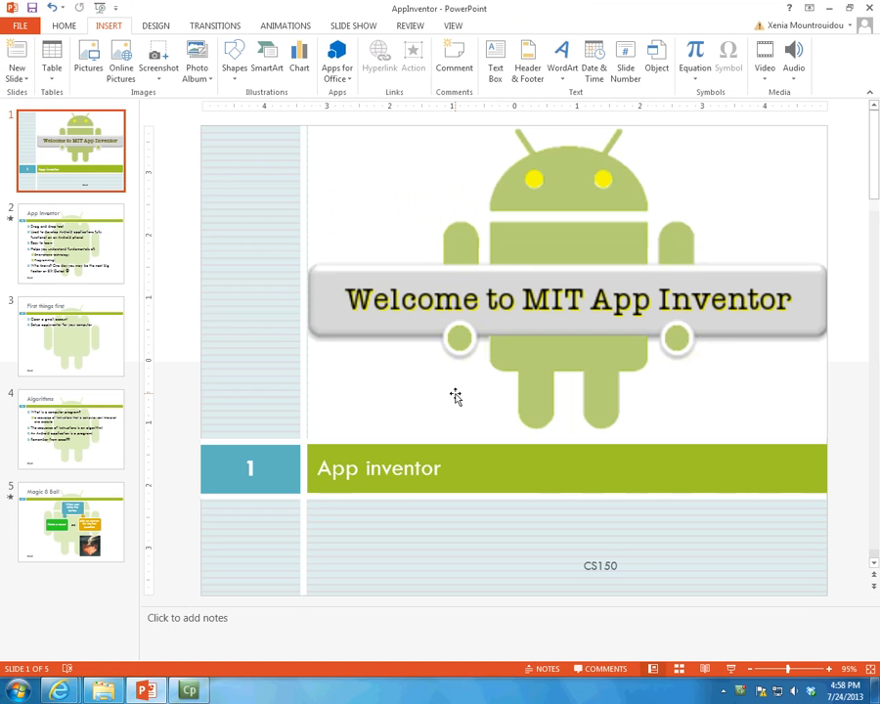
mouse_move(71, 692)
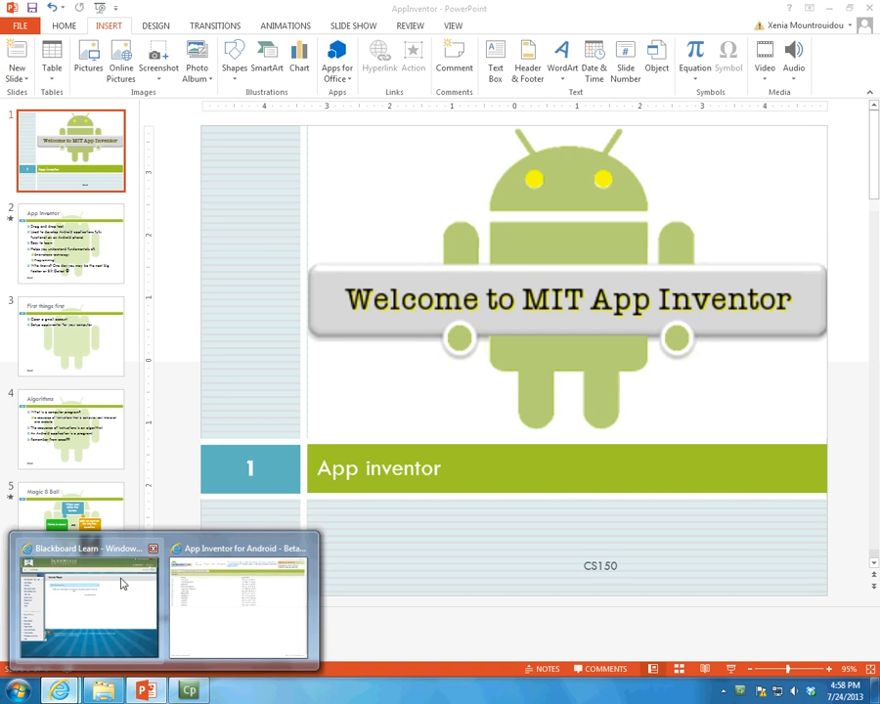
left_click(117, 597)
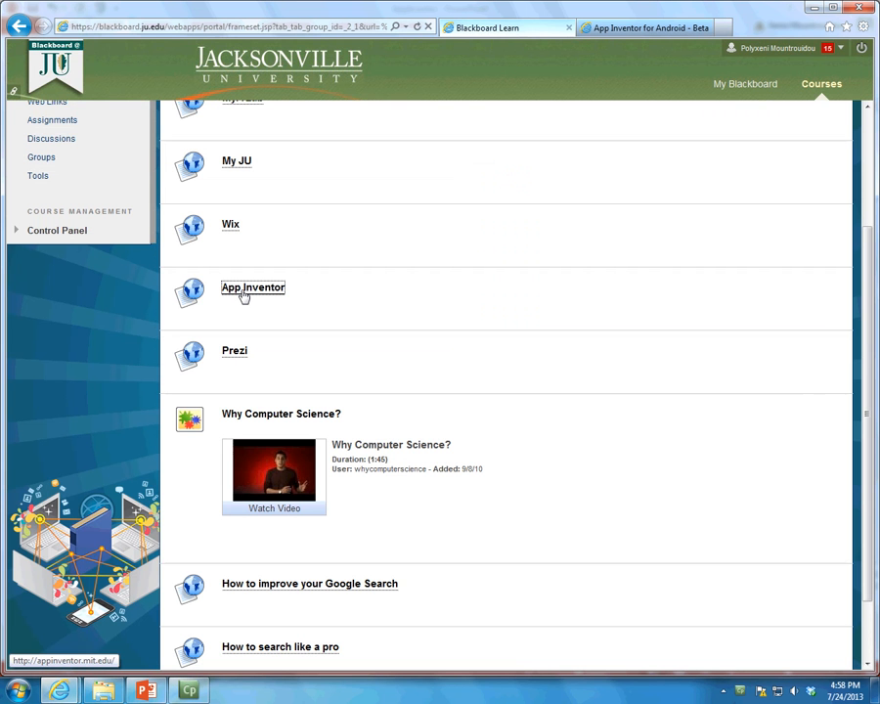
scroll(244, 295, "up", 3)
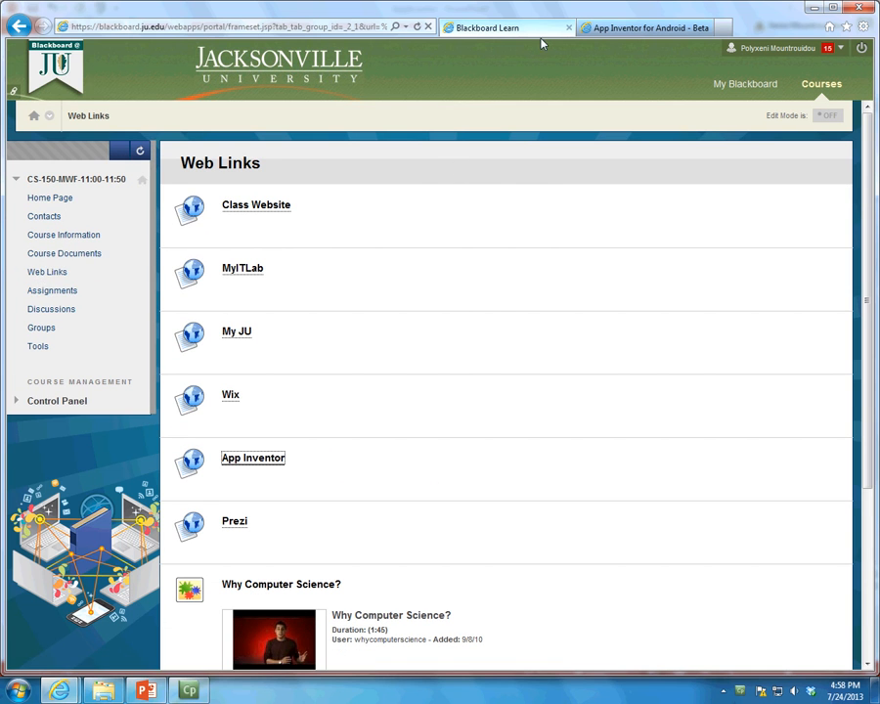
left_click(592, 30)
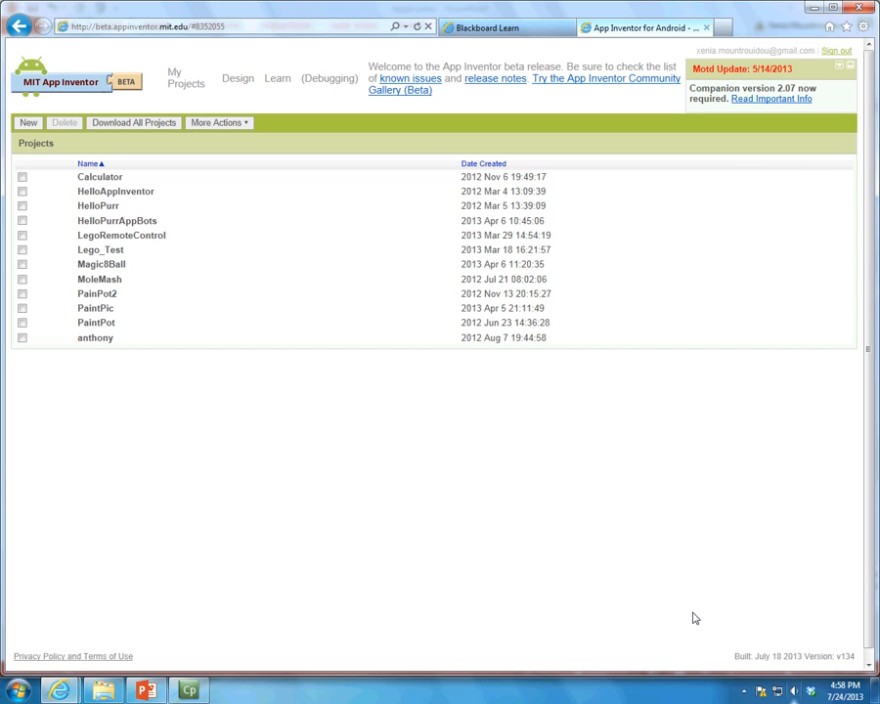
Create a new App Inventor project named Magic8BallHybrid
left_click(27, 124)
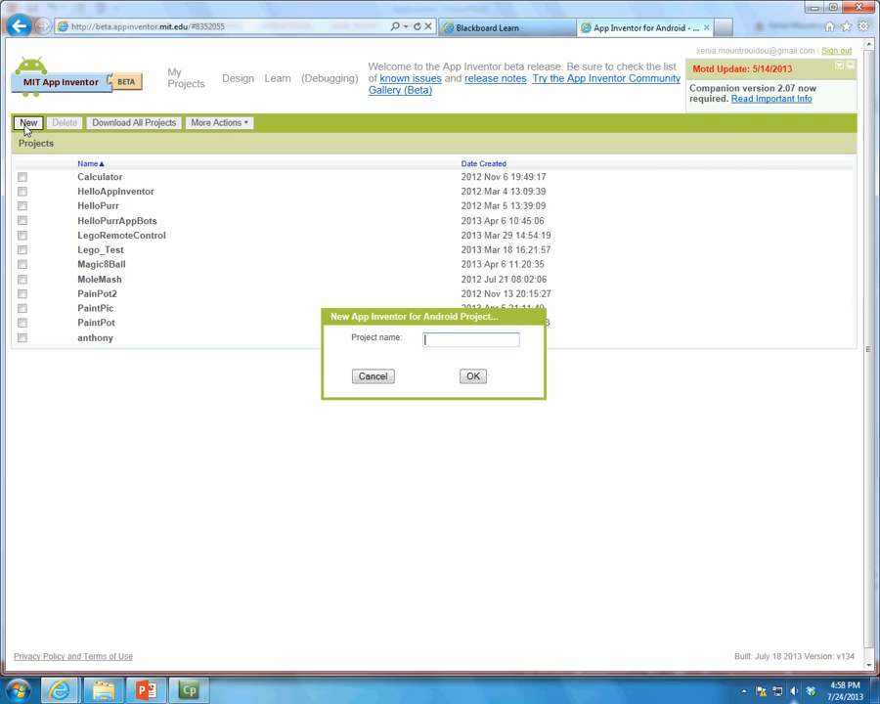
type("Magic8Ball_")
key("BackSpace")
type("_H")
key("BackSpace")
key("BackSpace")
type("Hybrid")
key("Return")
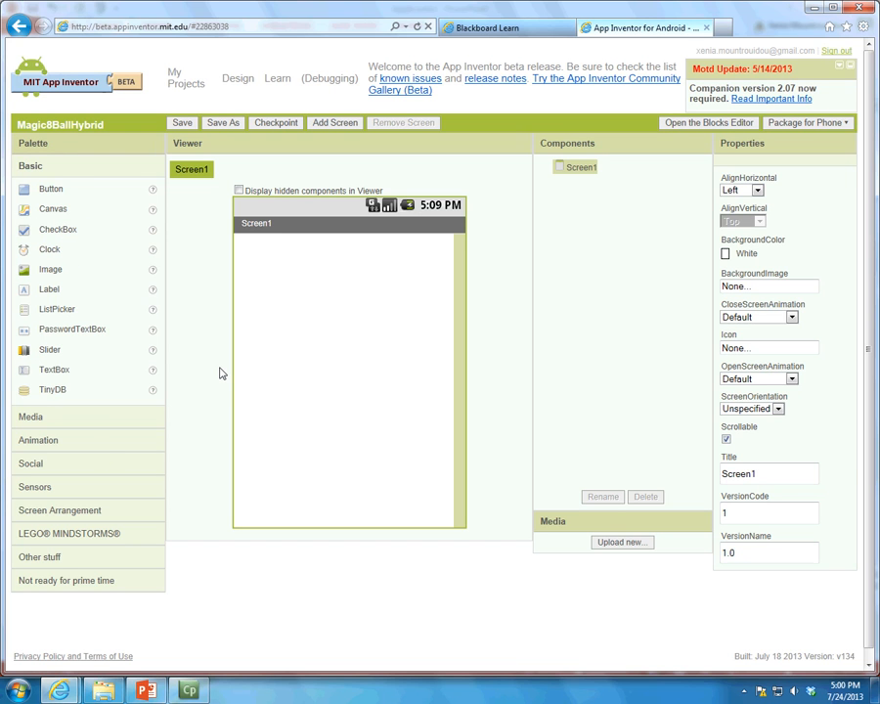
Examine the components in the Media, Animation, Social, Sensors, Screen Arrangement, LEGO MINDSTORMS and Other stuff categories, ending back at Basic
left_click(108, 426)
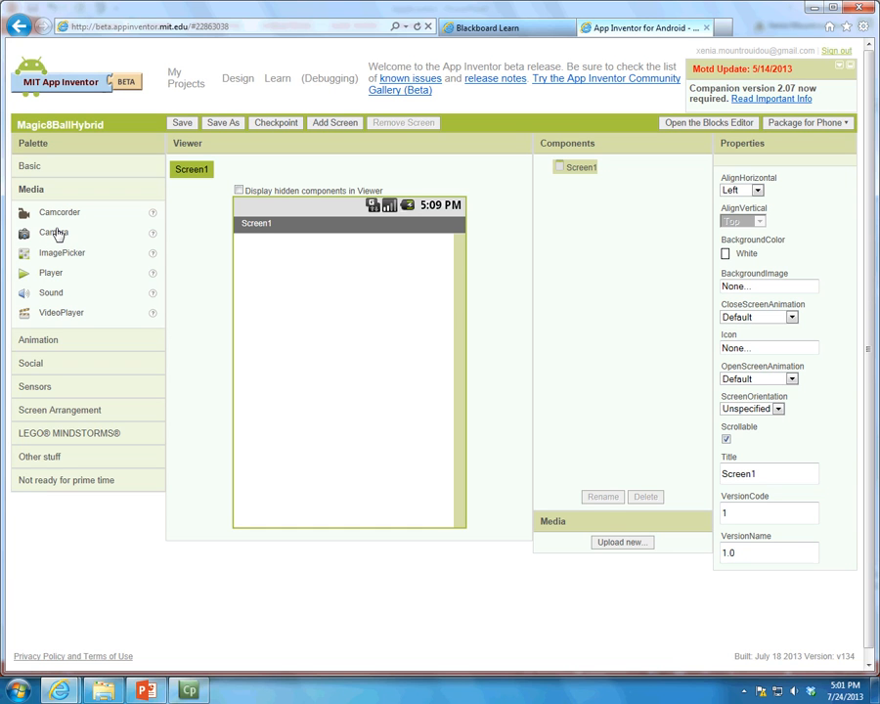
left_click_drag(57, 235, 97, 256)
left_click(73, 347)
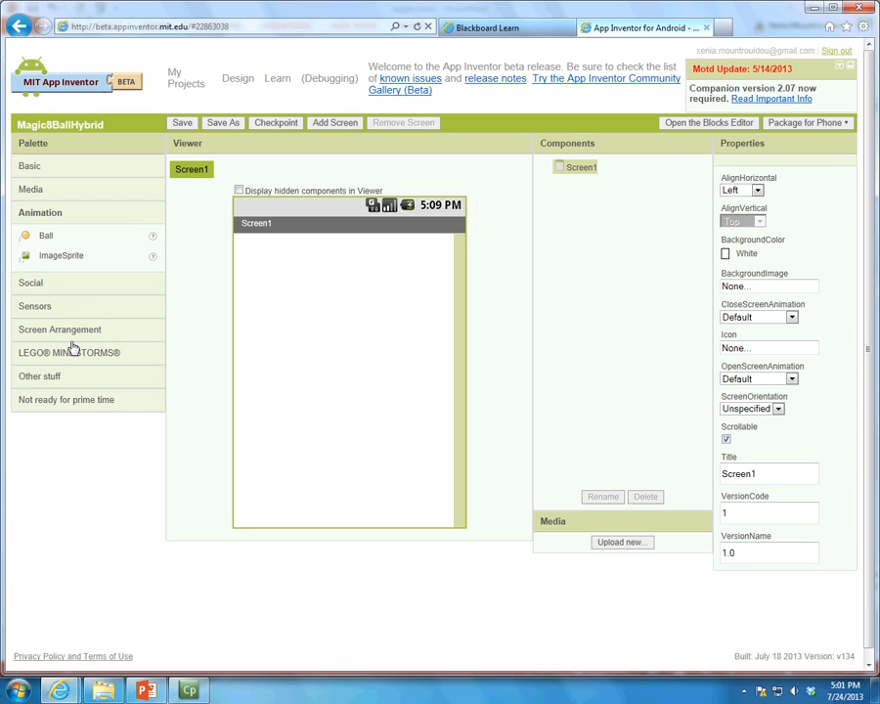
left_click(27, 283)
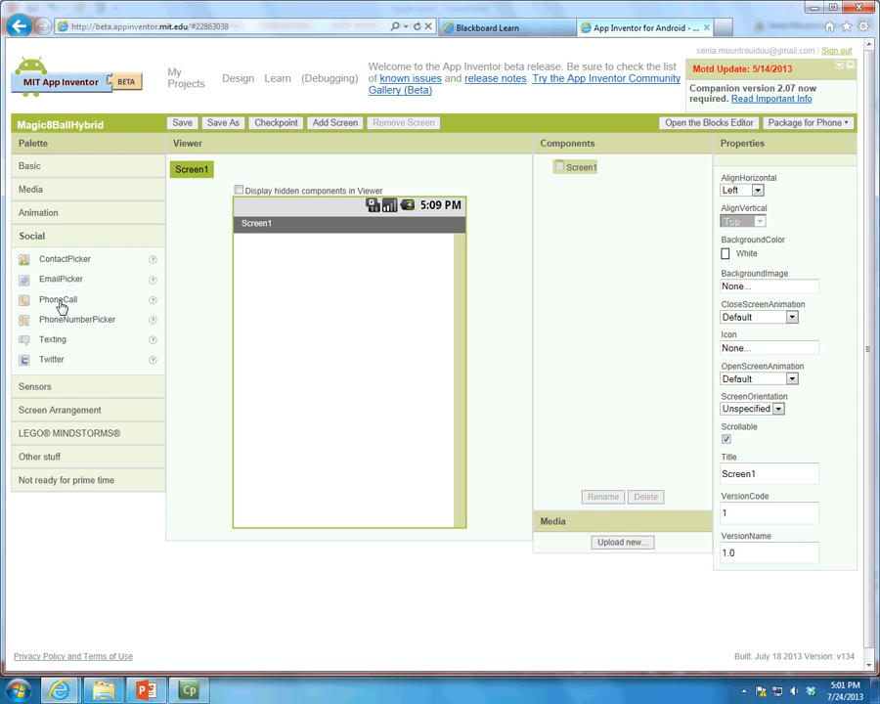
left_click(70, 389)
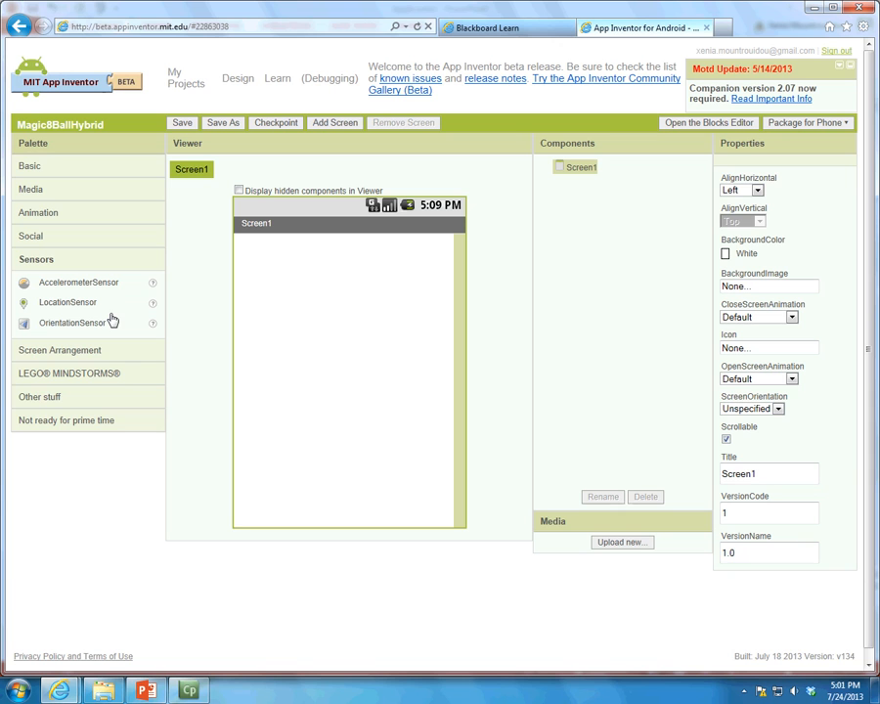
left_click(60, 356)
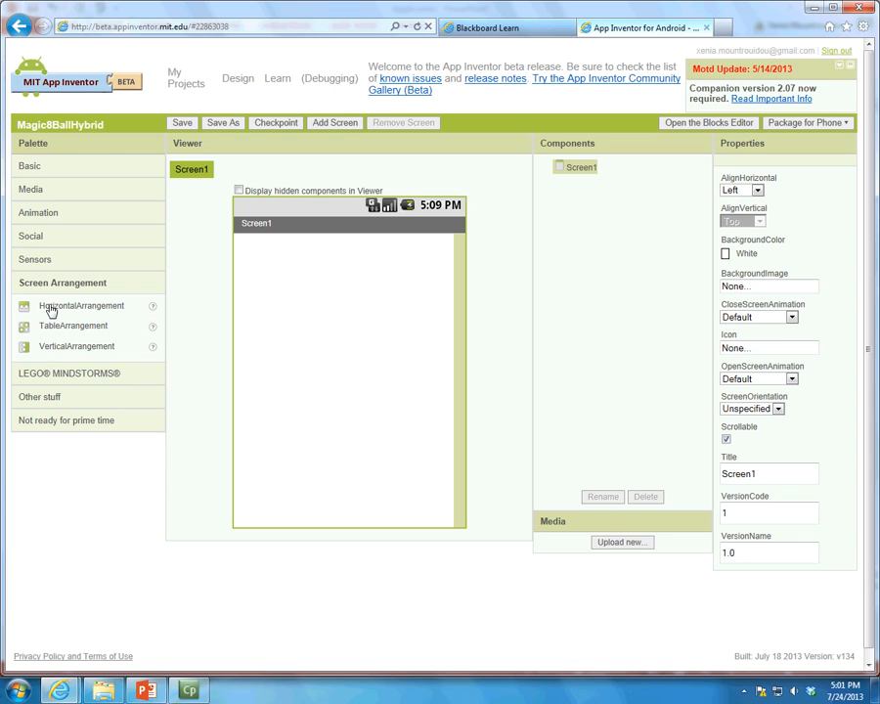
left_click(81, 381)
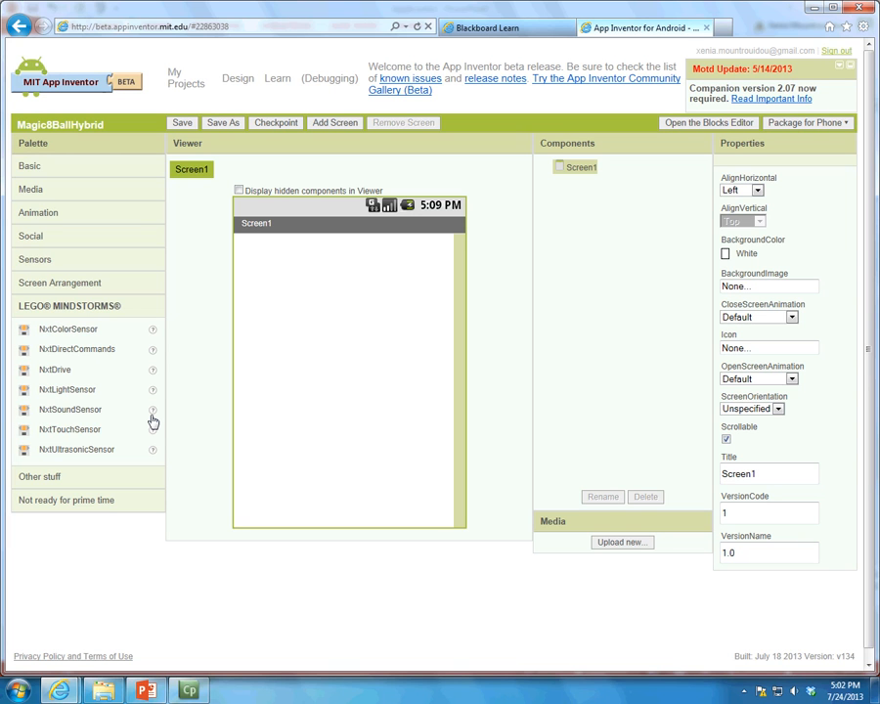
left_click(17, 479)
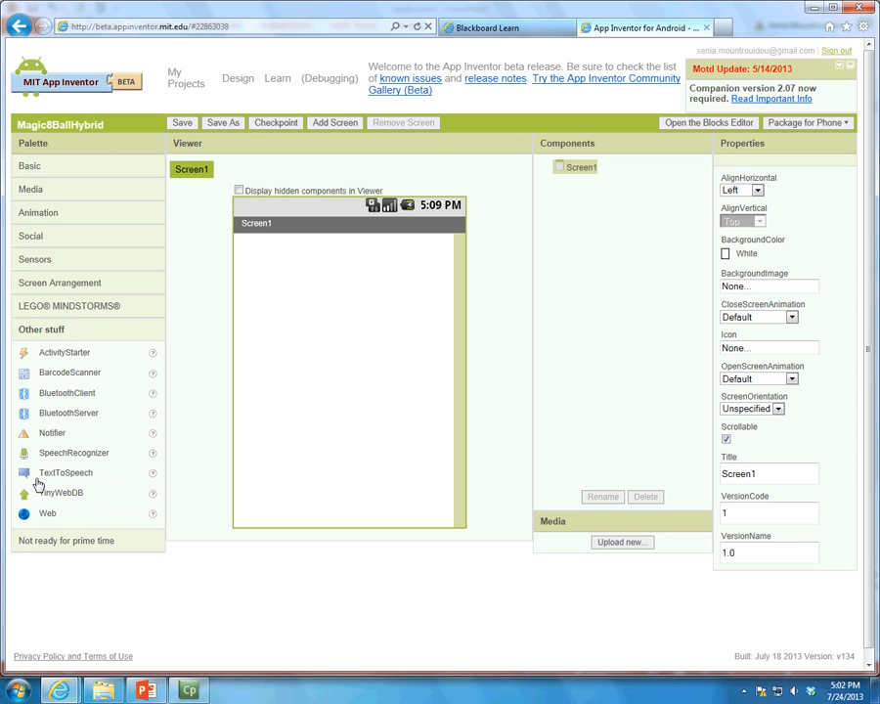
left_click(43, 170)
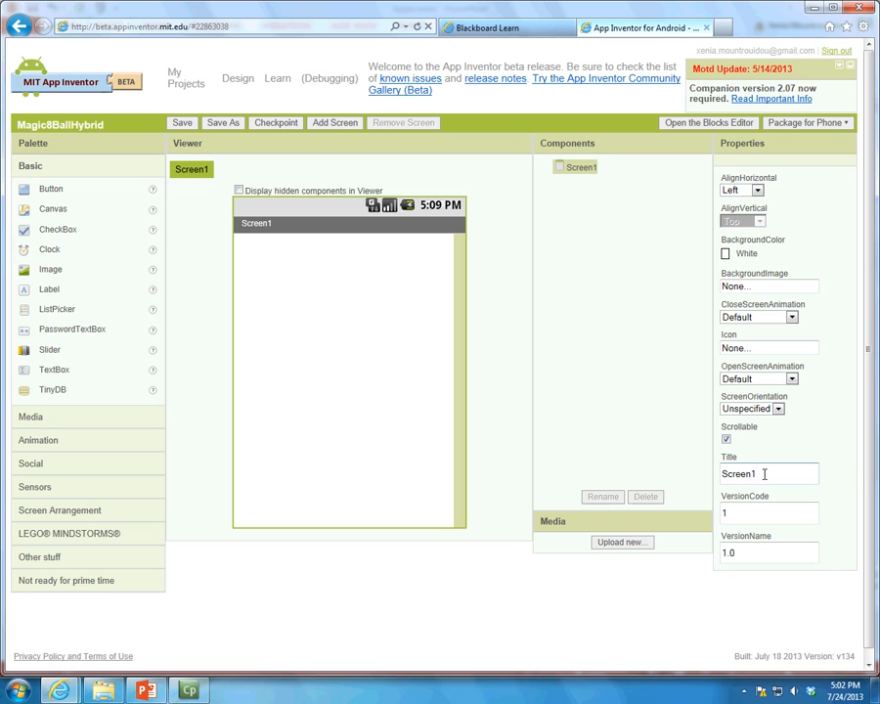
Change the title of Screen1 to "Magic8!!"
left_click_drag(763, 473, 703, 471)
key("BackSpace")
key("Return")
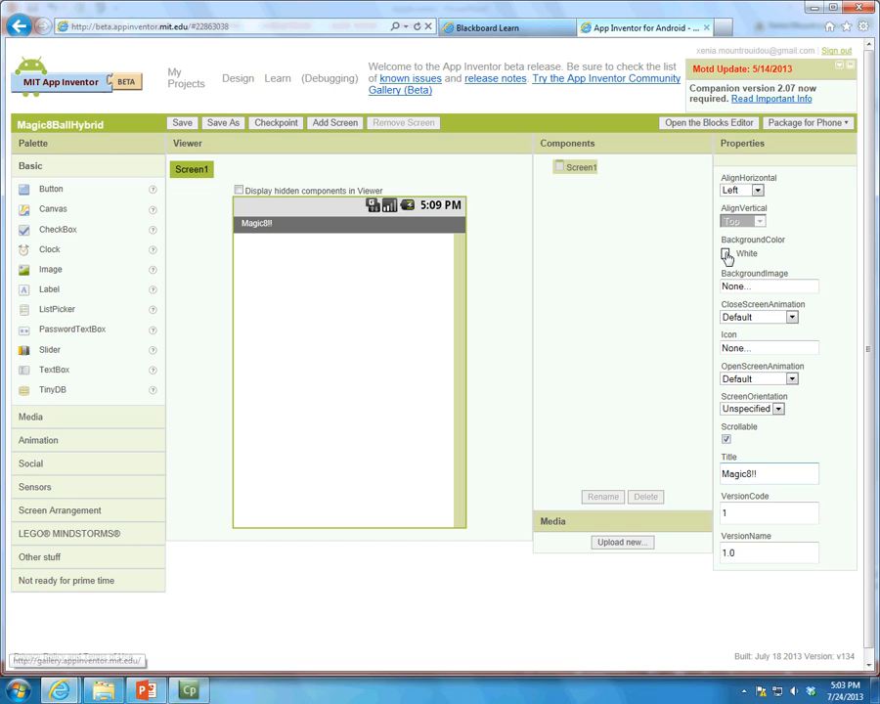
Look at the background image and close-screen animation choices for Screen1 without picking any
left_click(761, 287)
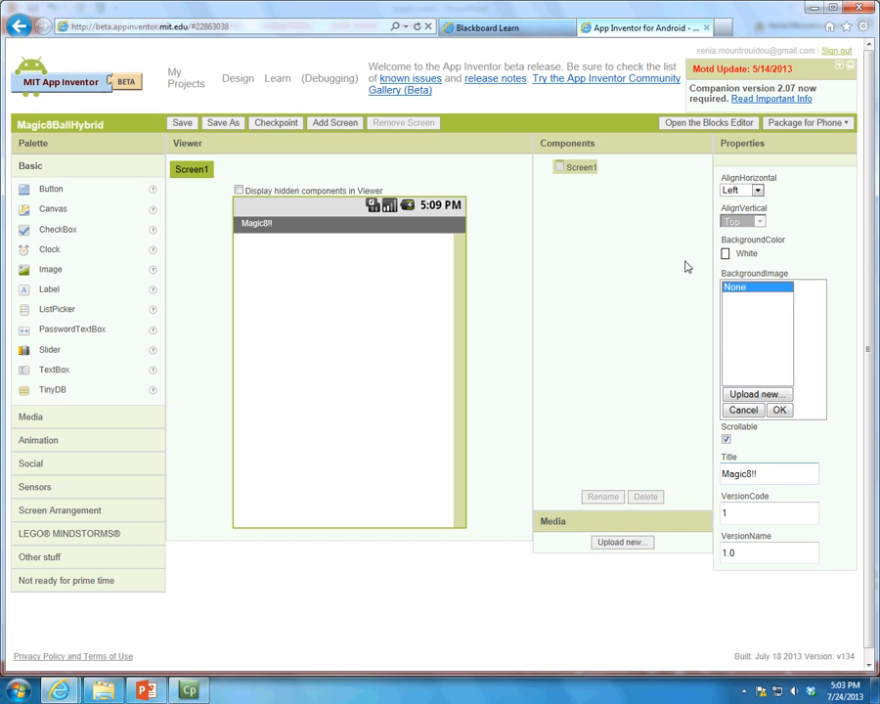
left_click(811, 252)
left_click(781, 320)
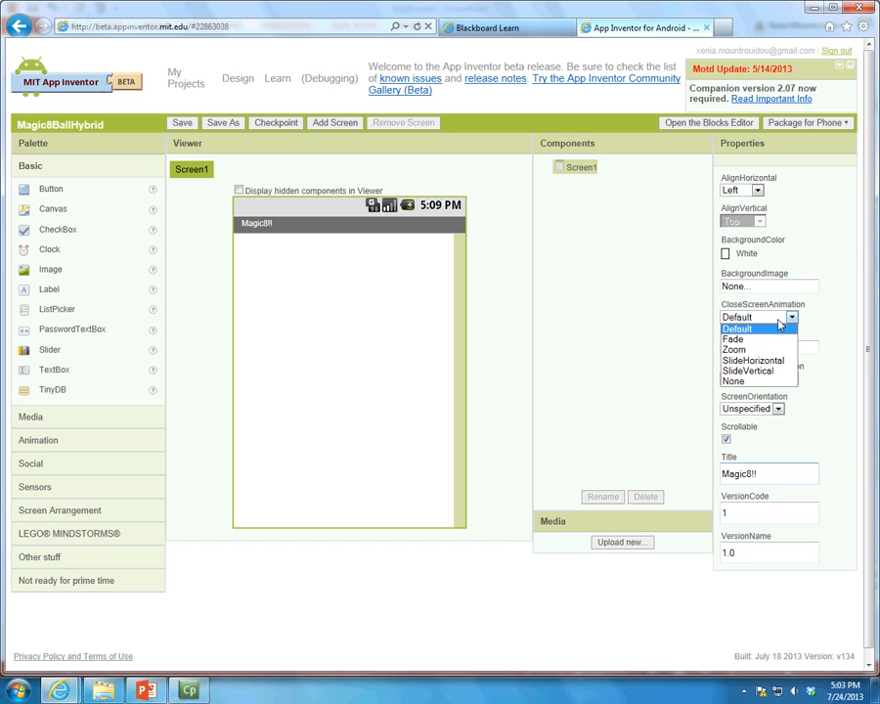
left_click(825, 323)
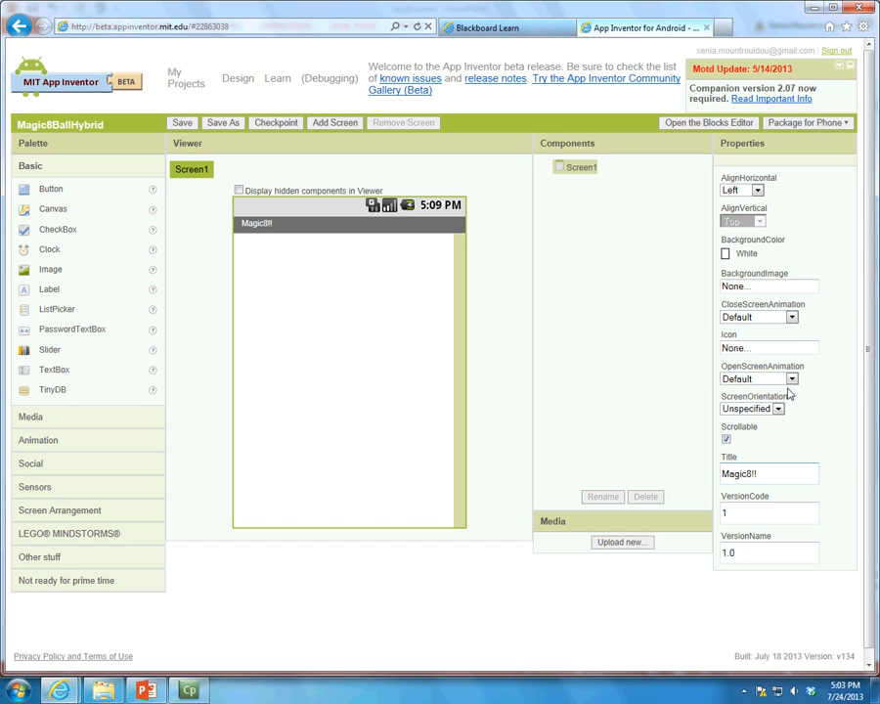
Try Cyan and None as Screen1's background color, and return it to White
left_click(748, 254)
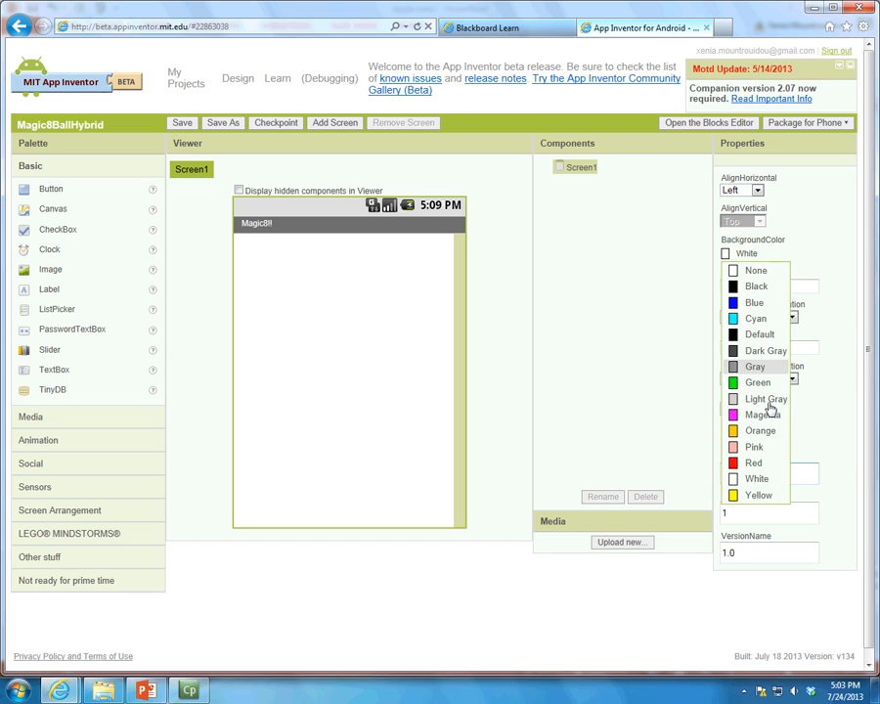
left_click(753, 316)
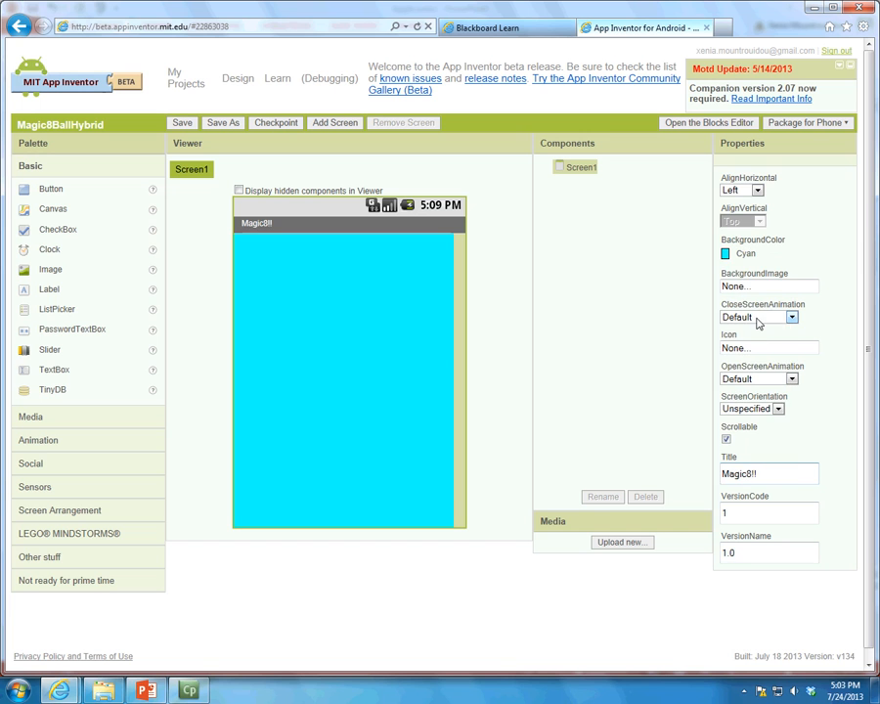
left_click(731, 255)
left_click(757, 271)
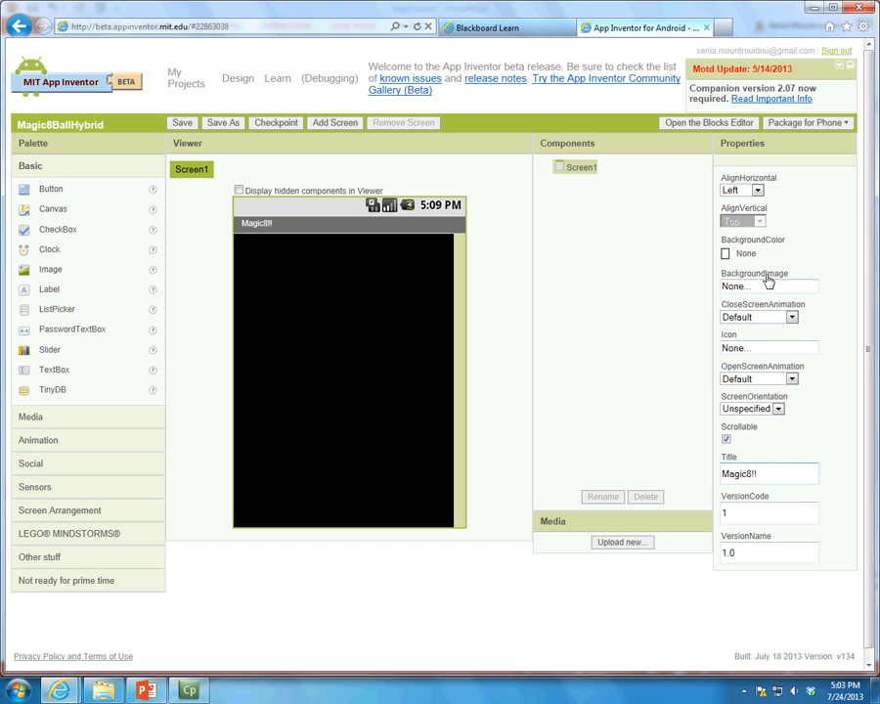
left_click(742, 254)
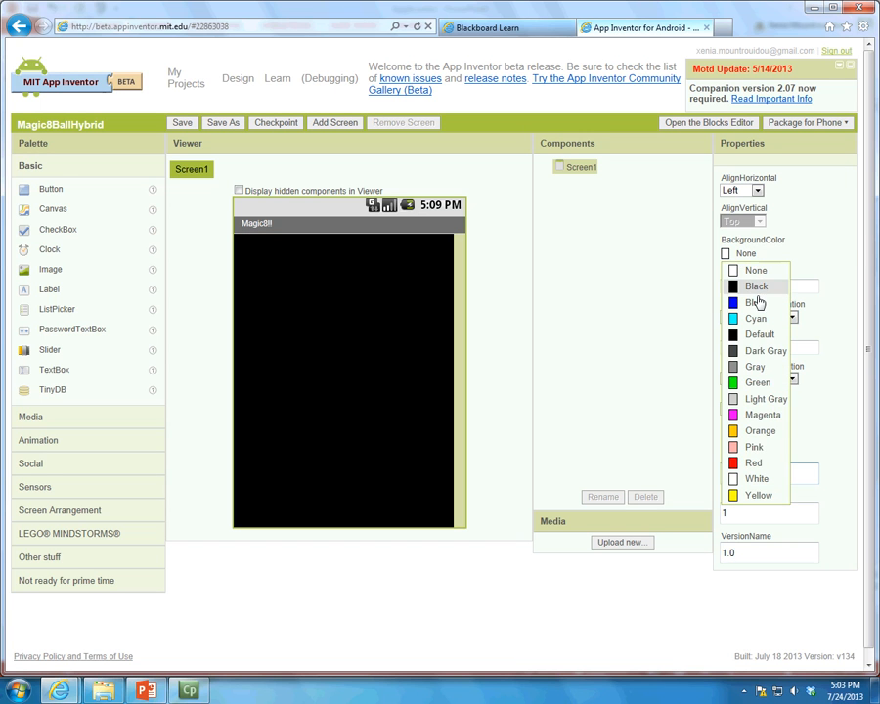
left_click(756, 478)
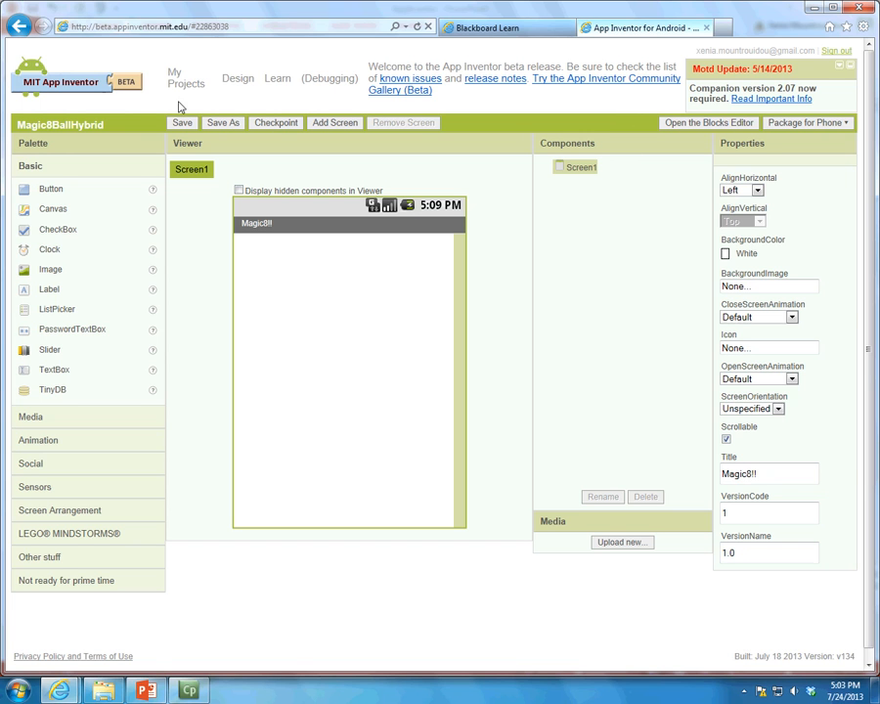
Open the Learn tutorials in a new browser tab and go to the Magic 8-Ball tutorial
right_click(274, 82)
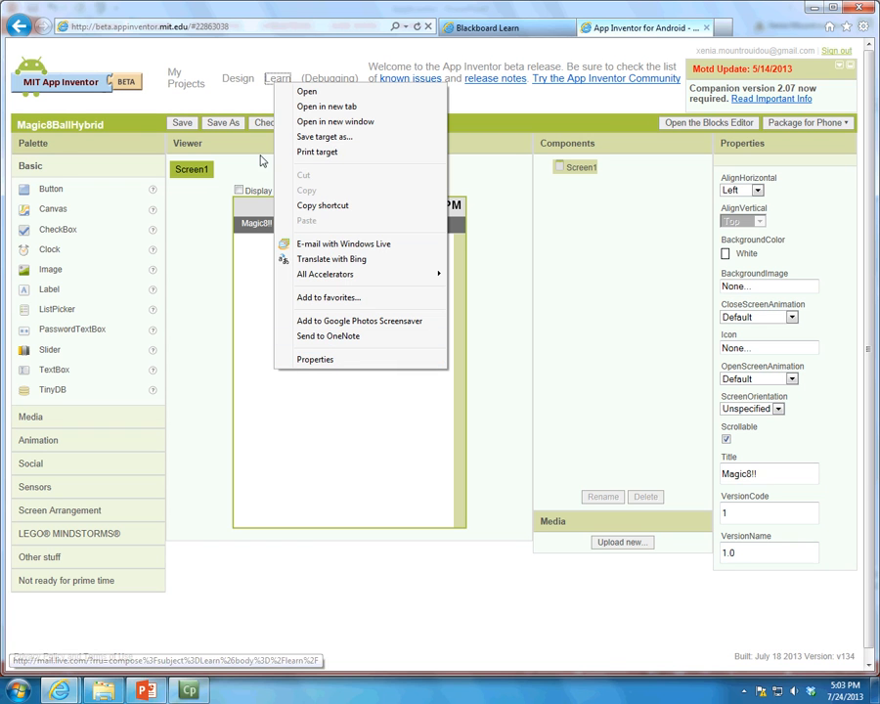
left_click(322, 107)
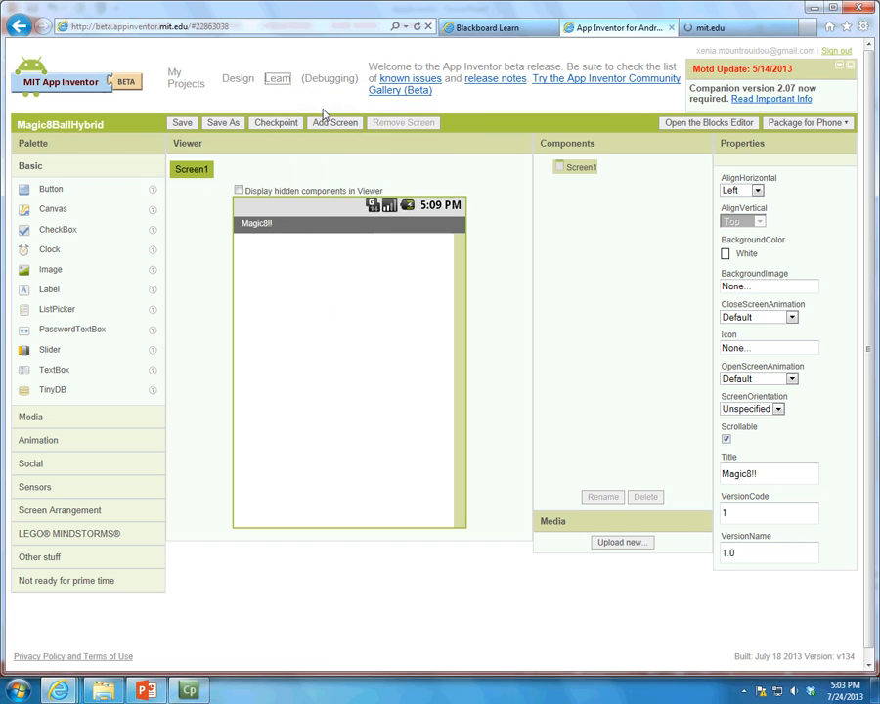
left_click(740, 24)
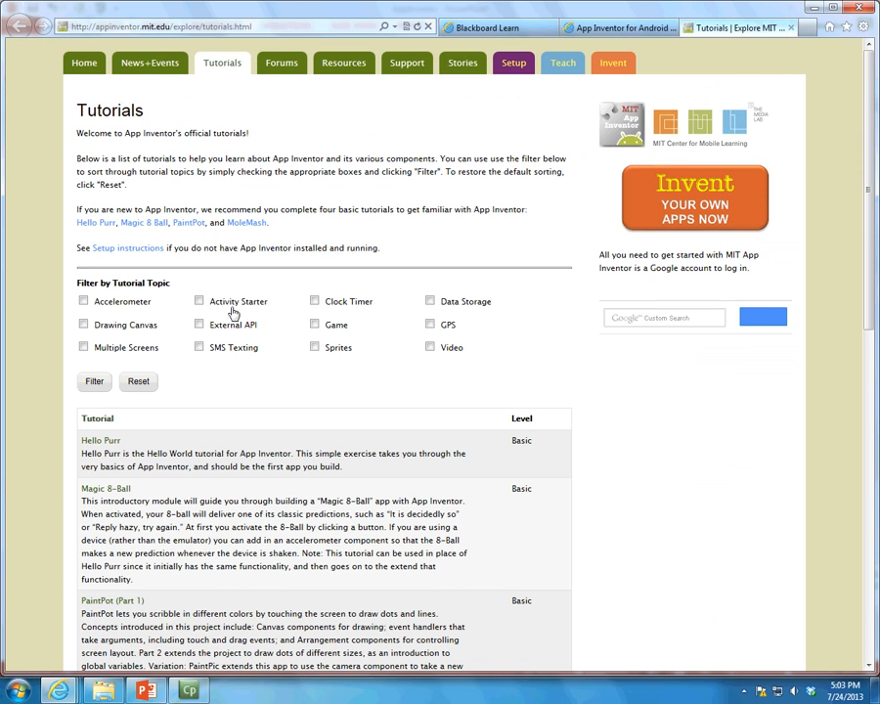
scroll(115, 405, "down", 2)
left_click(98, 393)
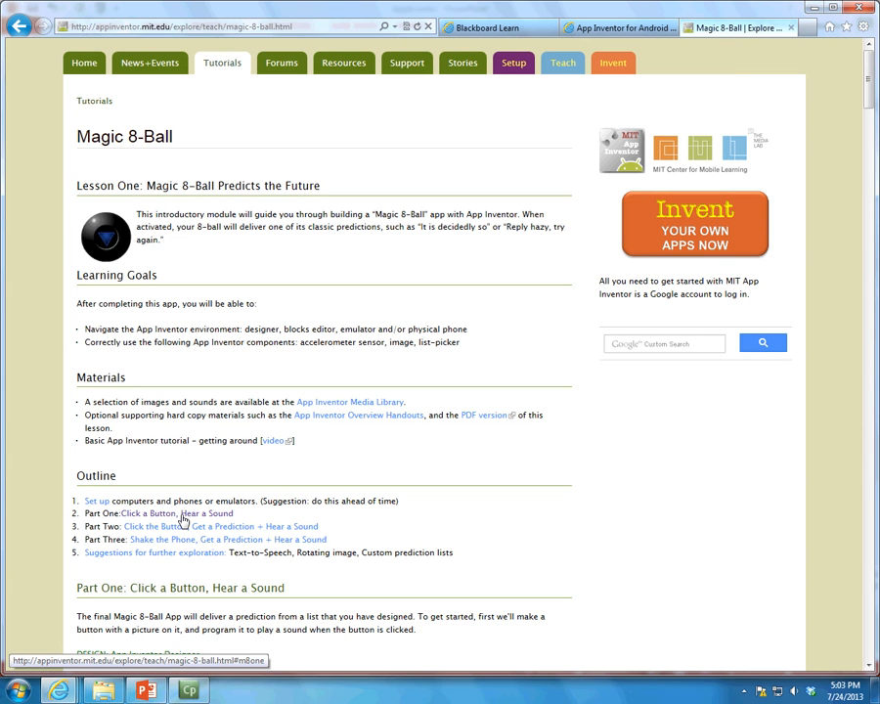
Open the App Inventor Media Library from the tutorial's materials and look over the available files
left_click(309, 403)
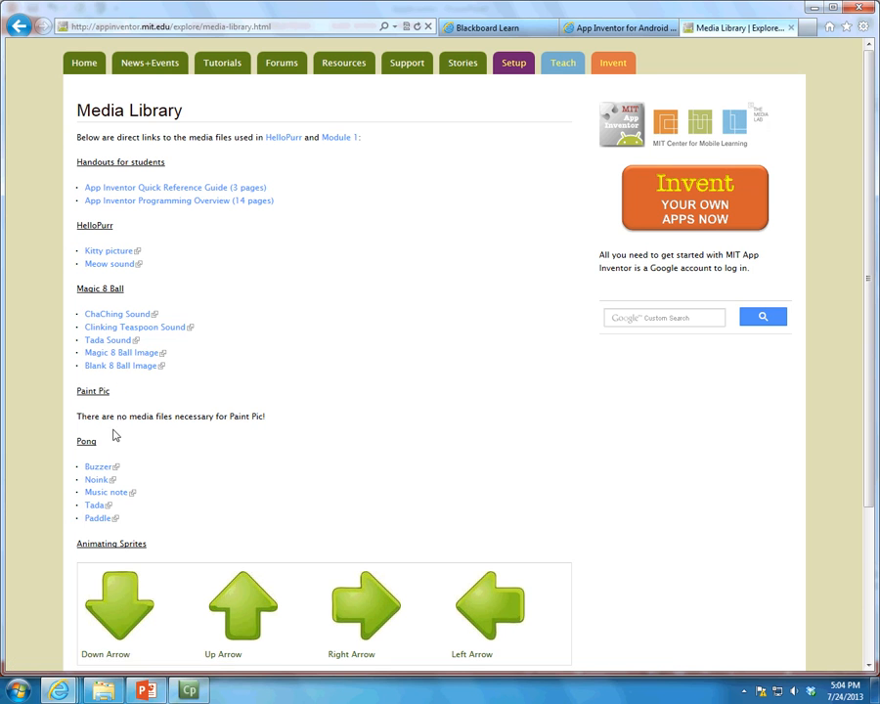
scroll(218, 385, "down", 3)
scroll(222, 387, "up", 3)
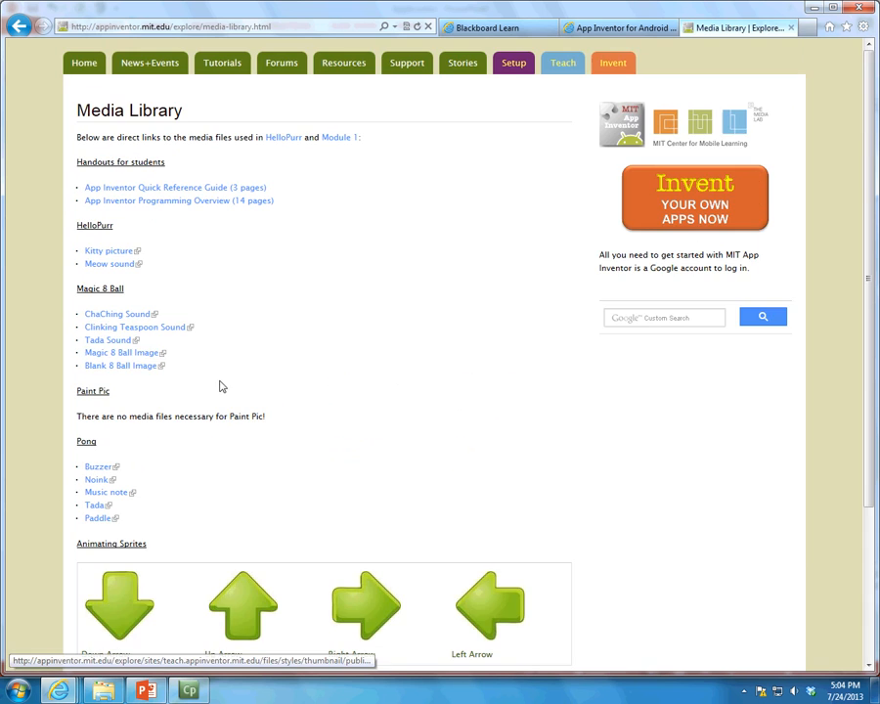
Play the ChaChing Sound from the Magic 8 Ball media files and close the media player
right_click(113, 317)
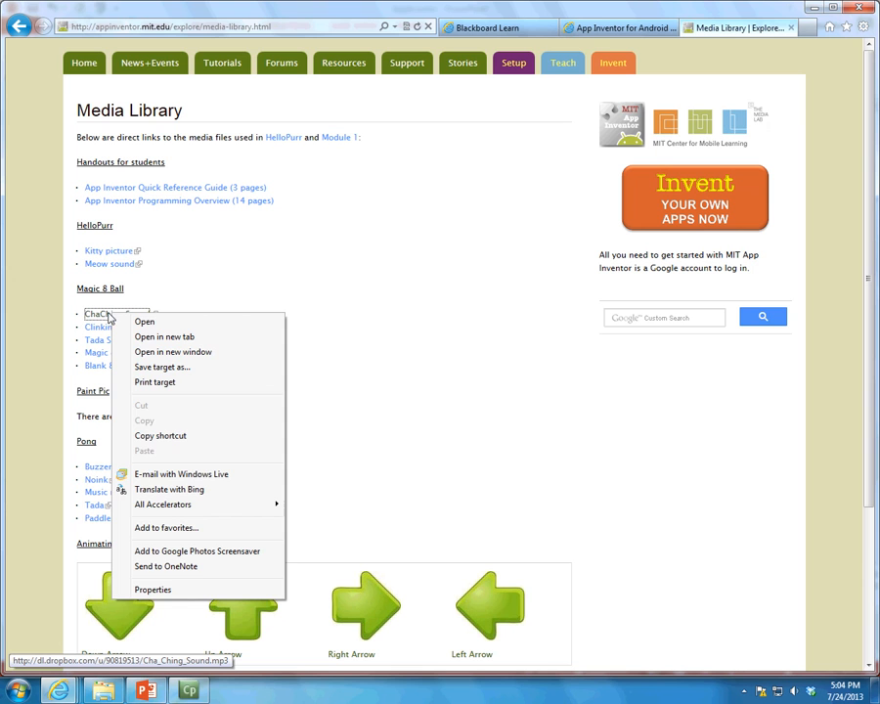
left_click(70, 317)
left_click(98, 320)
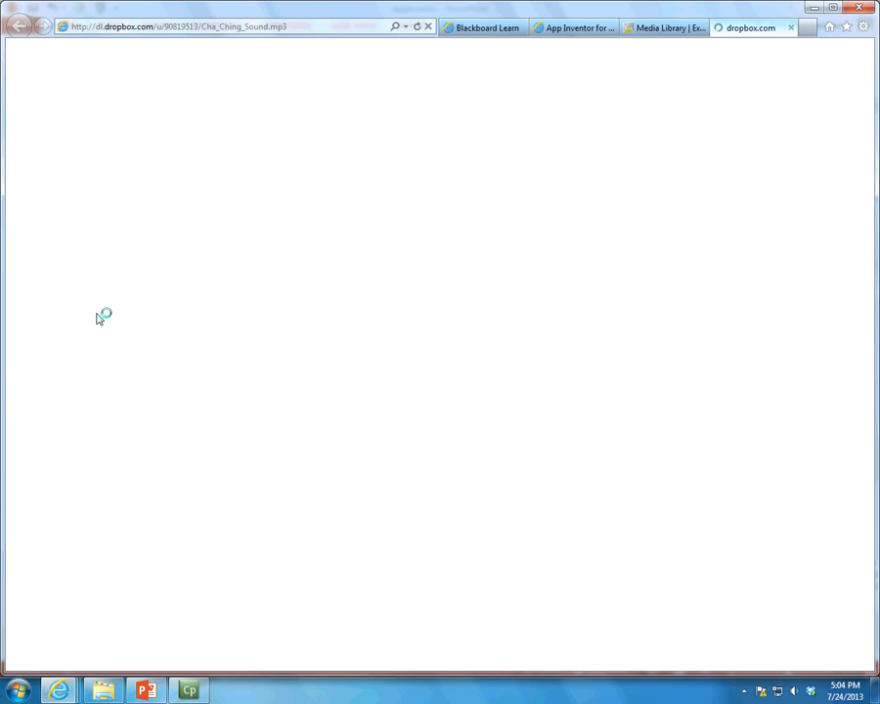
left_click(790, 29)
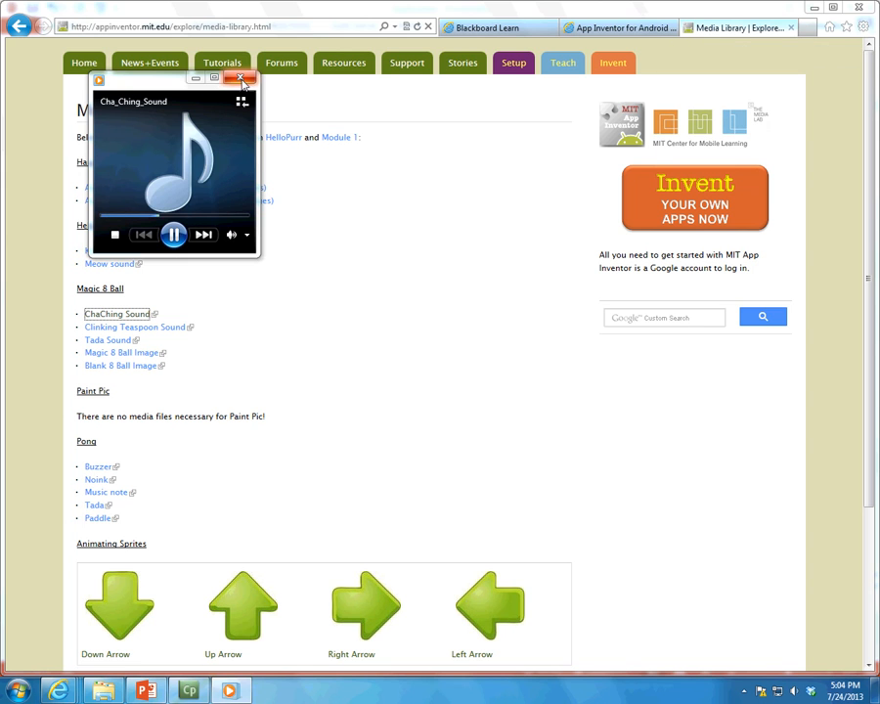
Download the ChaChing Sound into a new folder named AppInventor inside the cs150H folder on the H: drive
right_click(112, 316)
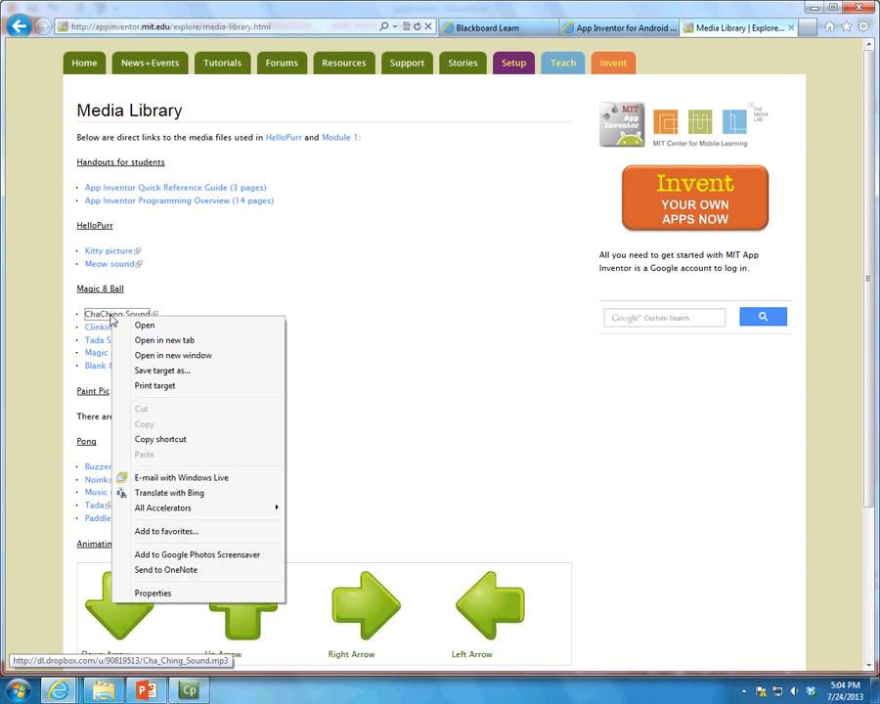
left_click(146, 370)
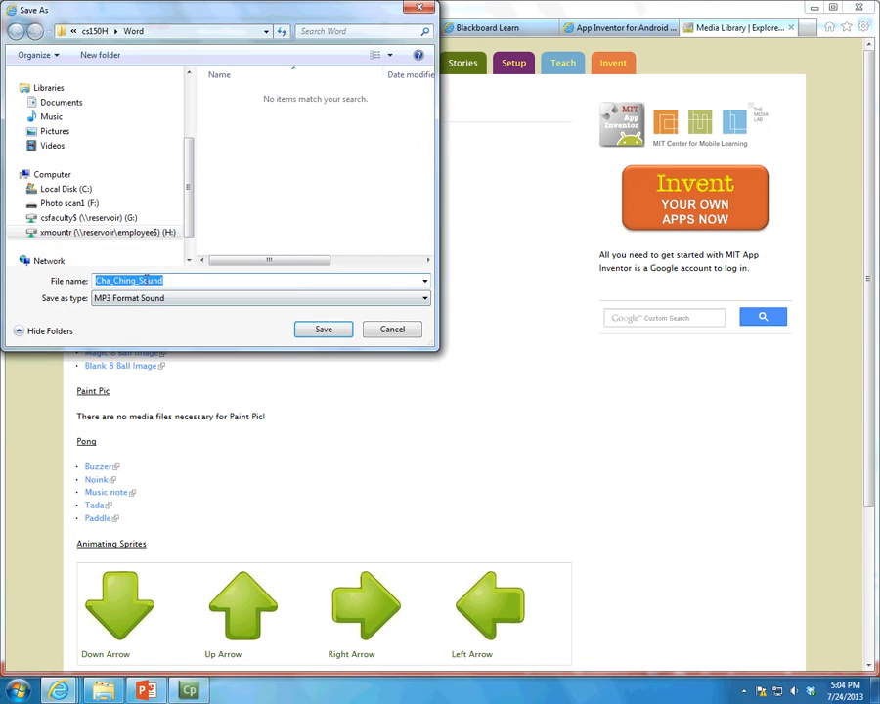
left_click(167, 231)
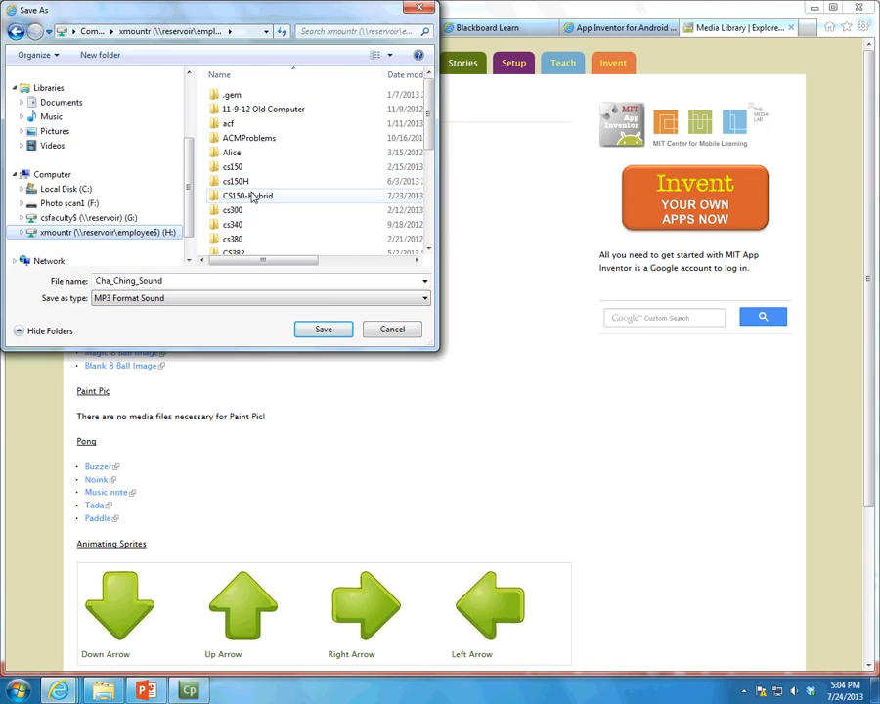
double_click(238, 181)
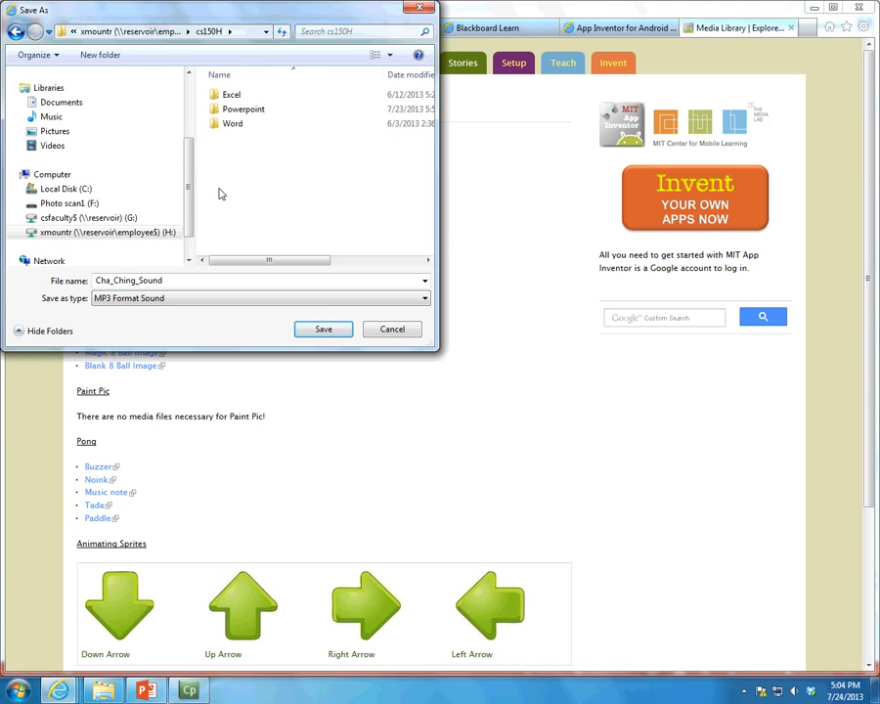
left_click(100, 55)
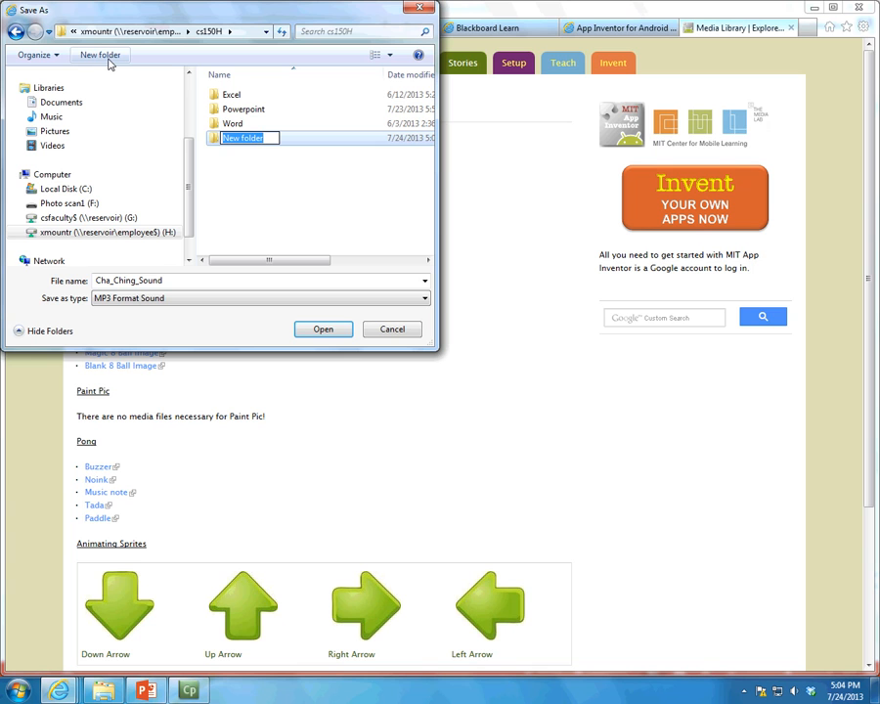
type("AppIn")
type("tor")
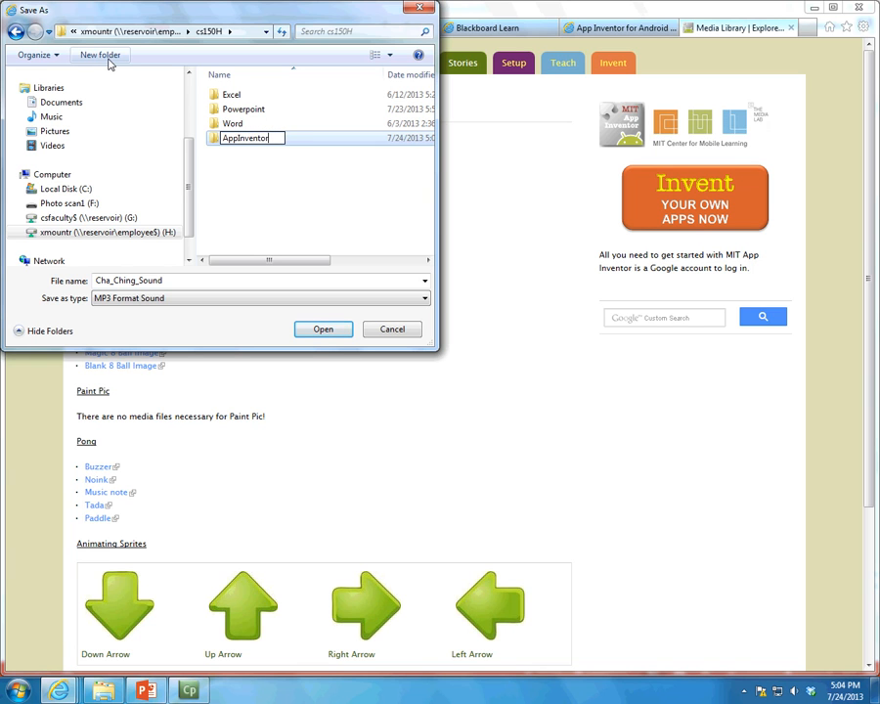
key("Return")
left_click(311, 336)
left_click(313, 336)
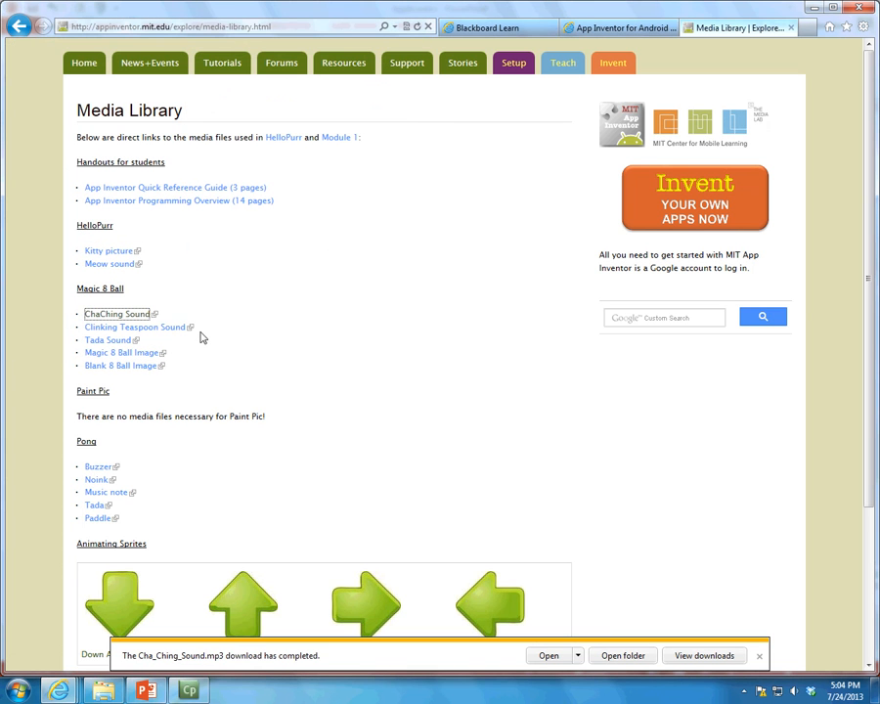
Download the Clinking Teaspoon Sound and the Tada Sound into the AppInventor folder
right_click(163, 330)
left_click(200, 381)
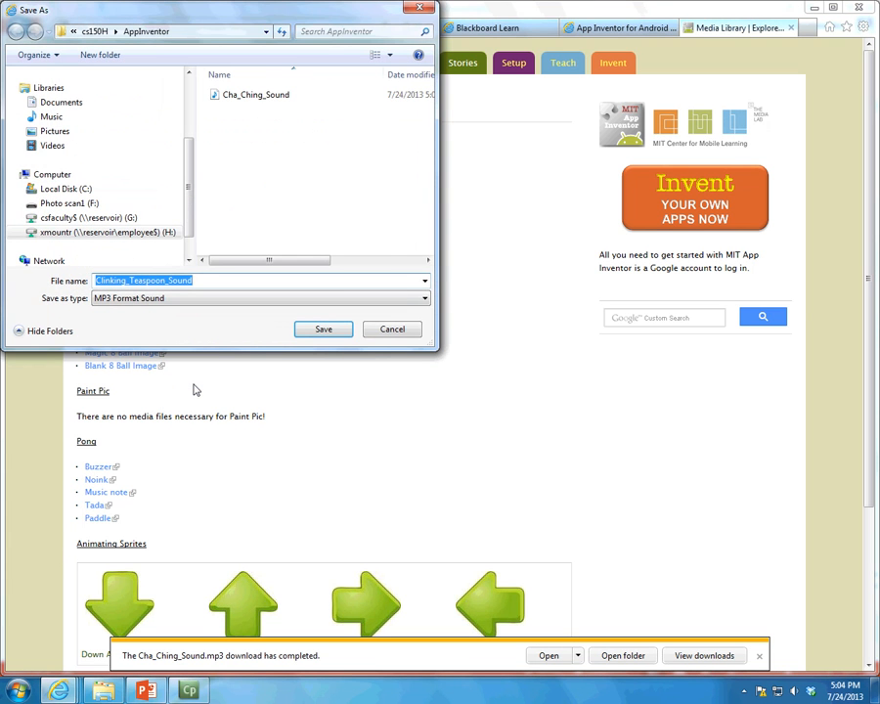
left_click(336, 332)
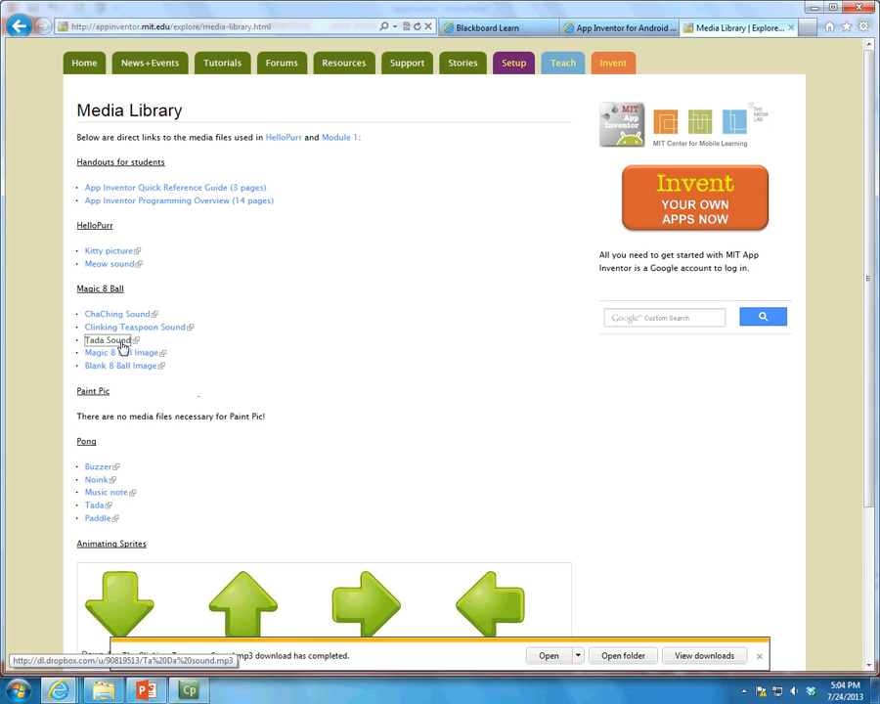
right_click(118, 341)
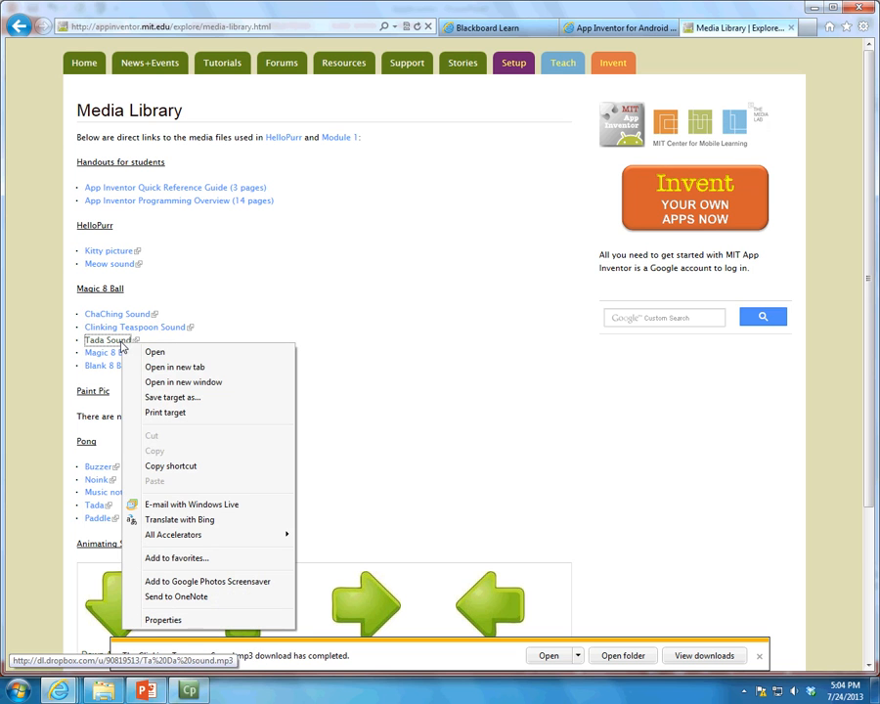
left_click(196, 397)
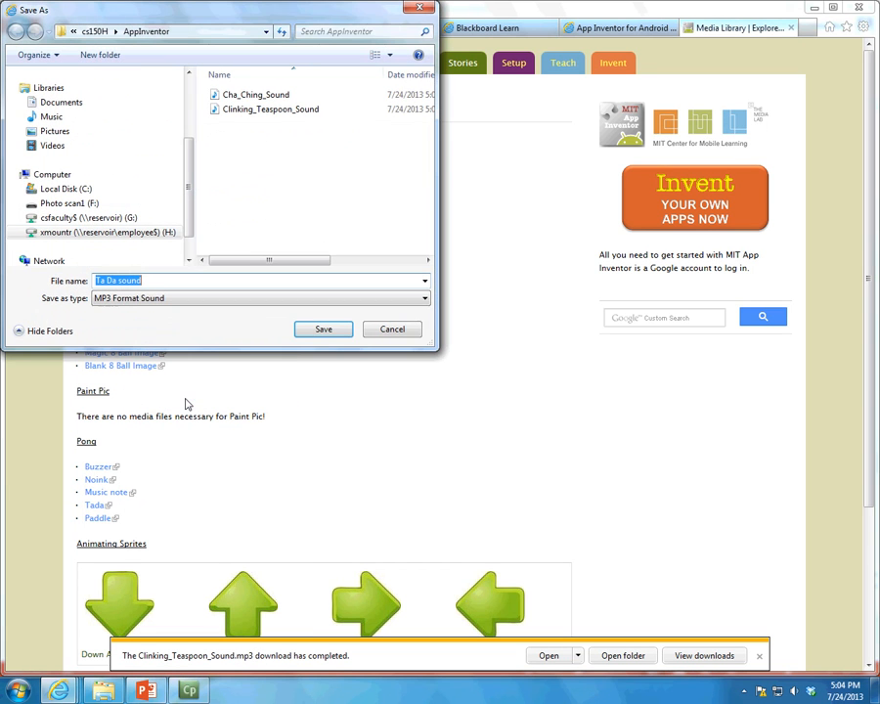
left_click(340, 332)
Download the Magic 8 Ball Image and the Blank 8 Ball Image, named magic8ball3, into the AppInventor folder
right_click(98, 353)
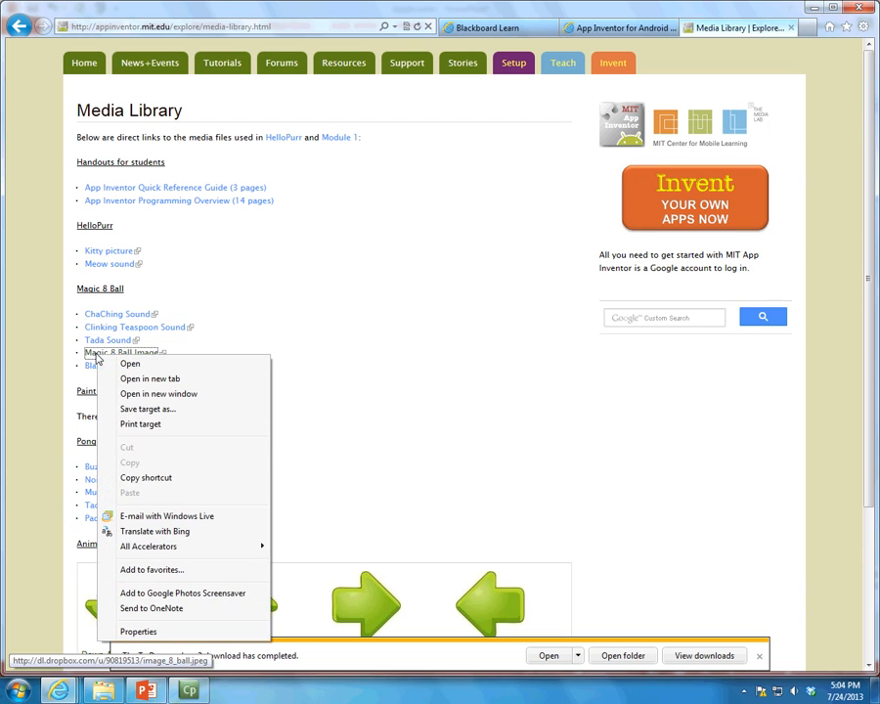
left_click(137, 409)
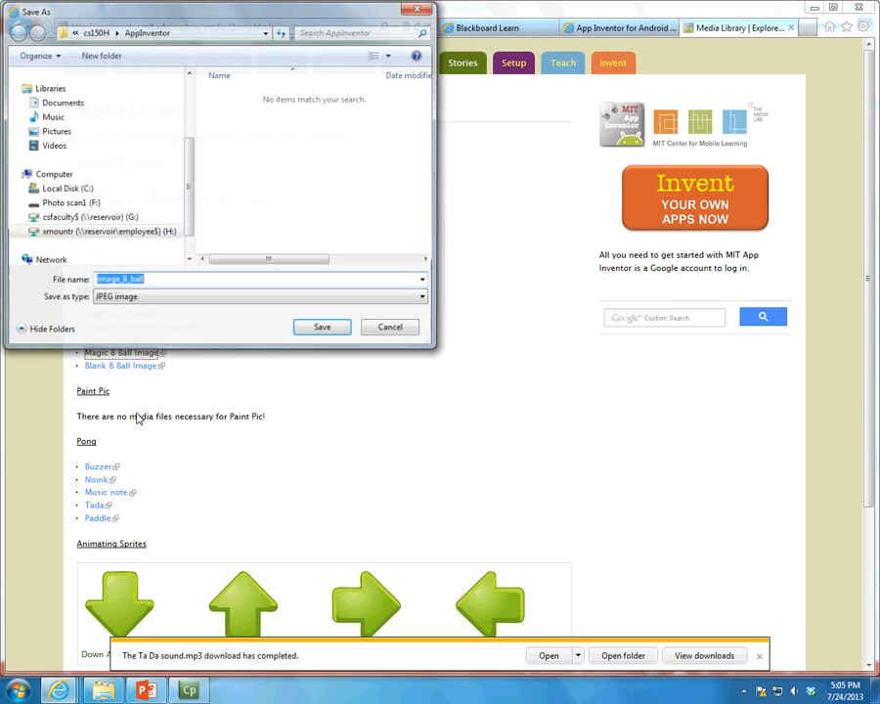
left_click(332, 335)
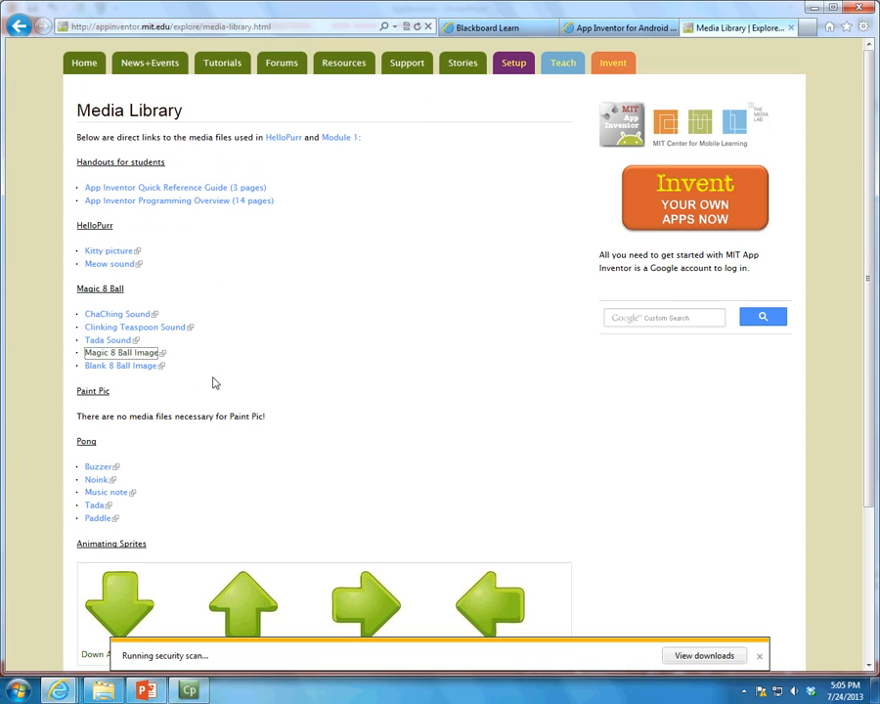
right_click(147, 367)
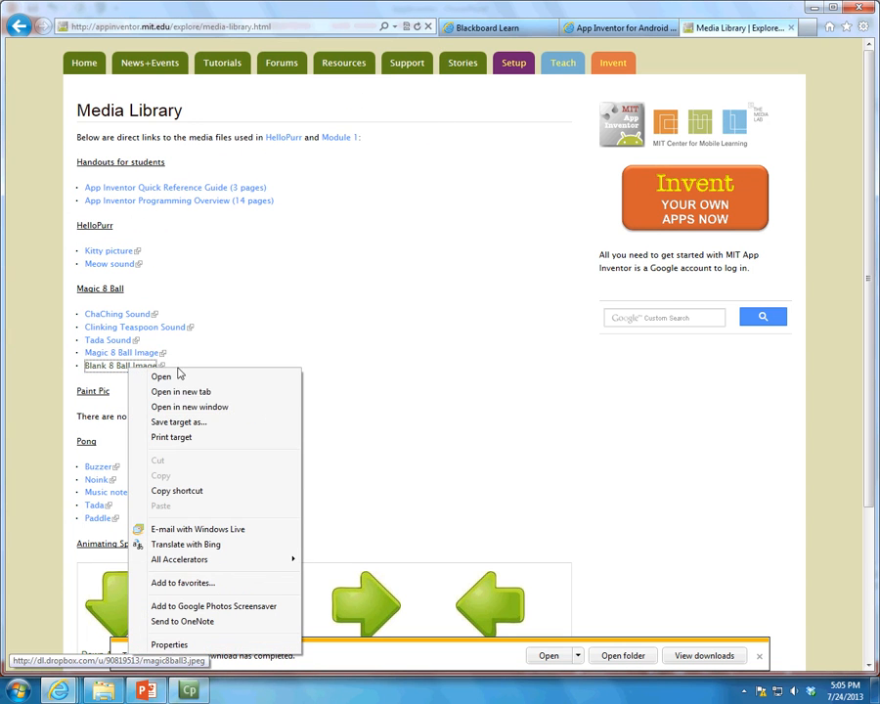
left_click(182, 424)
type("magic8ball3")
left_click(315, 331)
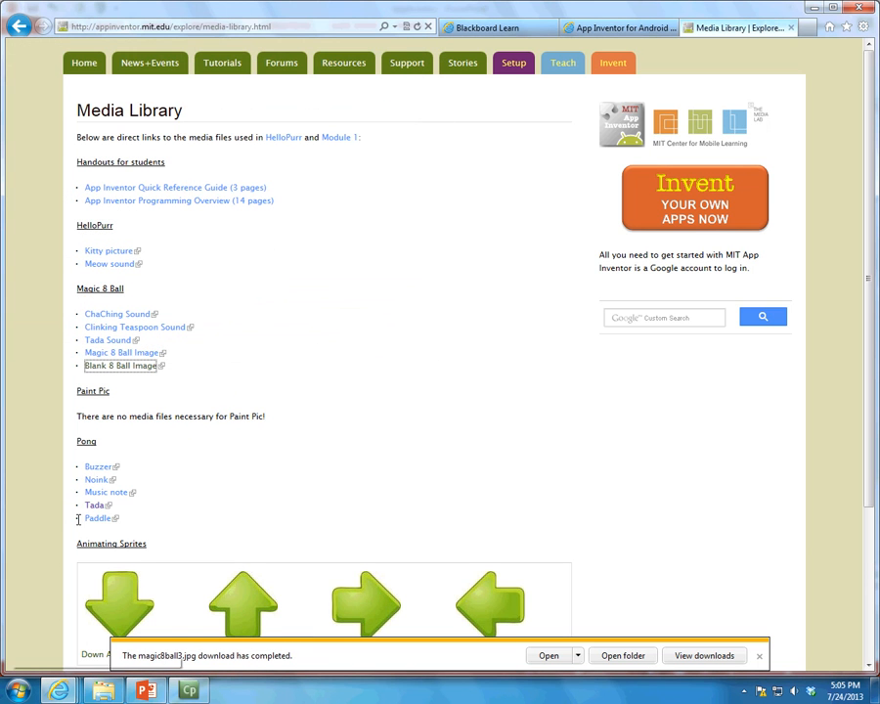
Go to the MIT App Inventor home page and follow the Teach section's Magic 8 Ball lesson to the Media Library
left_click(275, 26)
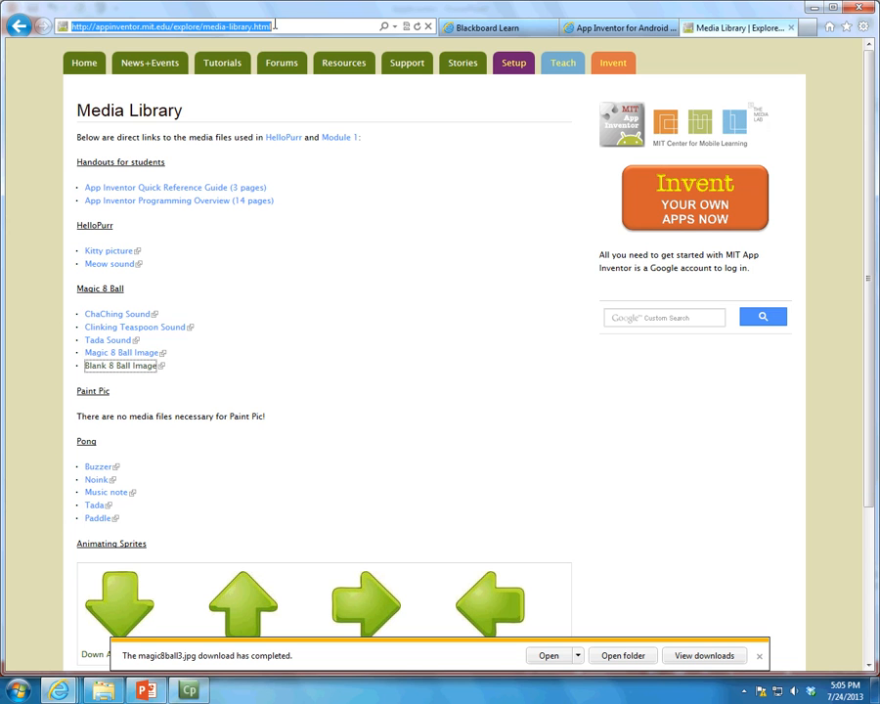
type("app")
key("Return")
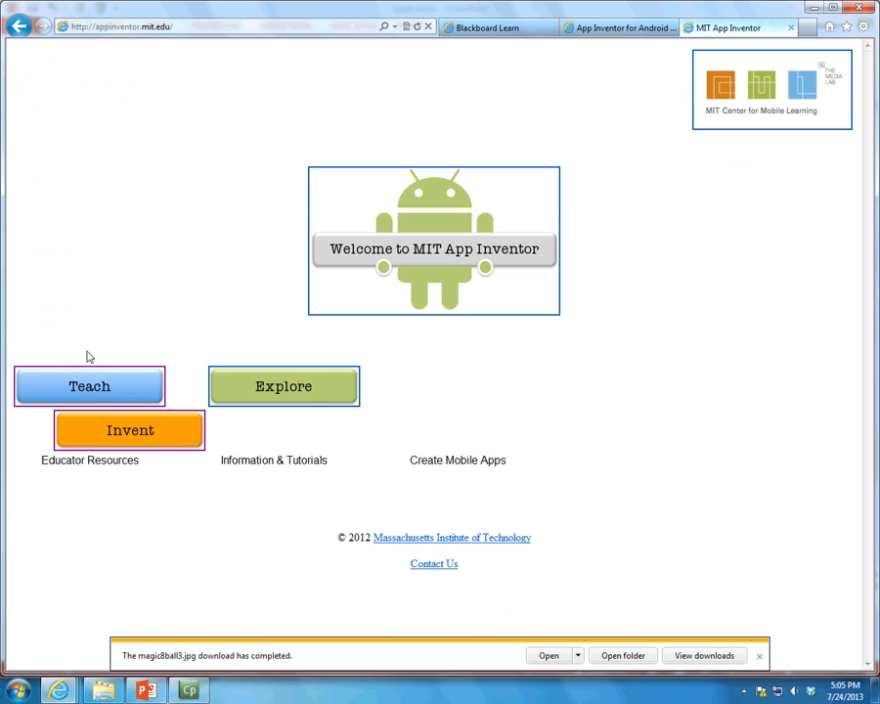
left_click(108, 395)
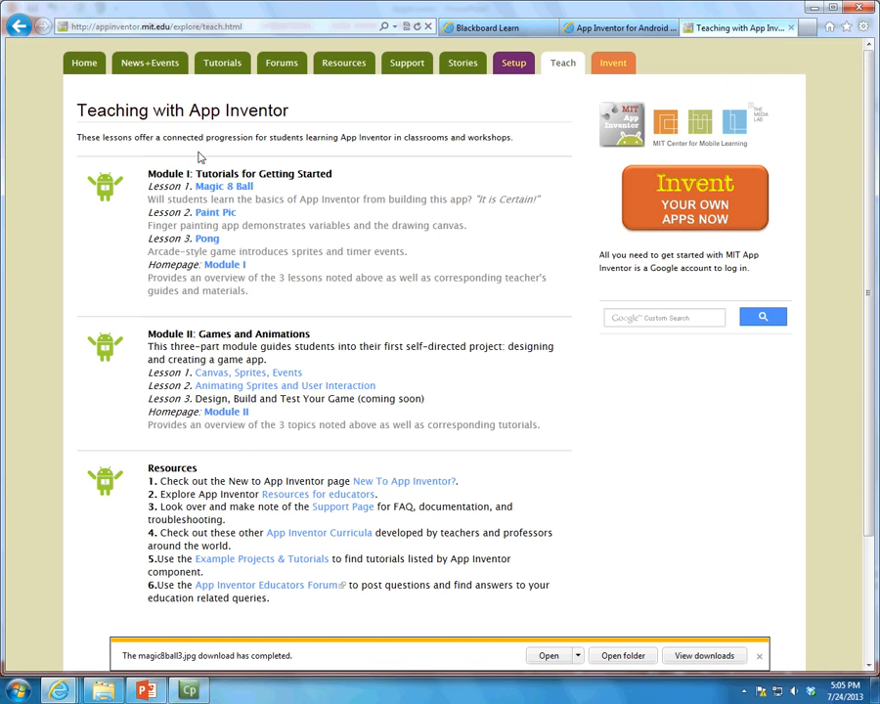
left_click(210, 188)
left_click(348, 403)
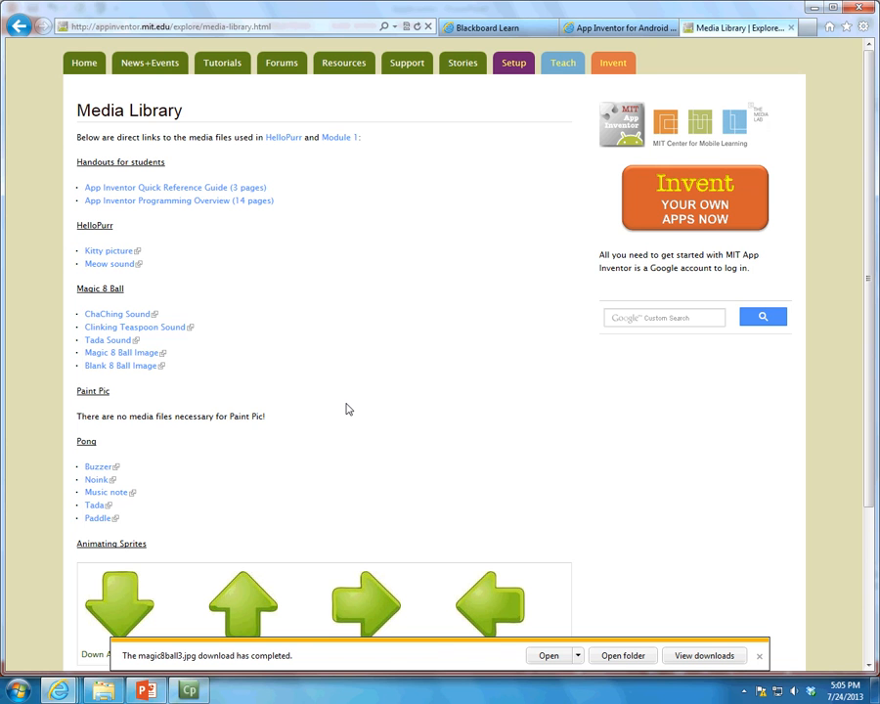
Return to the home page, reopen the Magic 8 Ball lesson from the Teach section, and dismiss the download notification
left_click(13, 24)
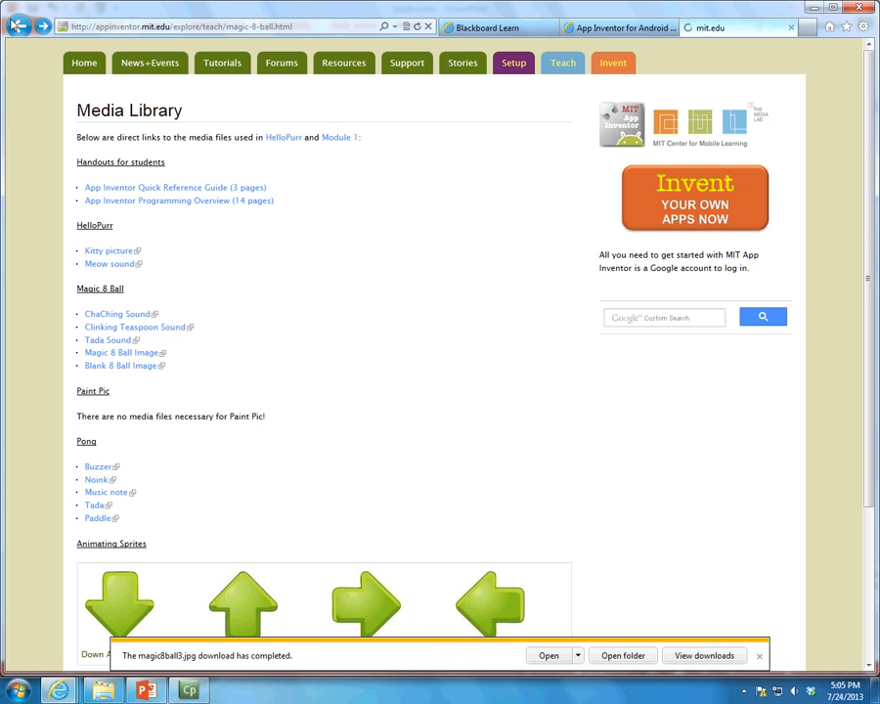
left_click(14, 23)
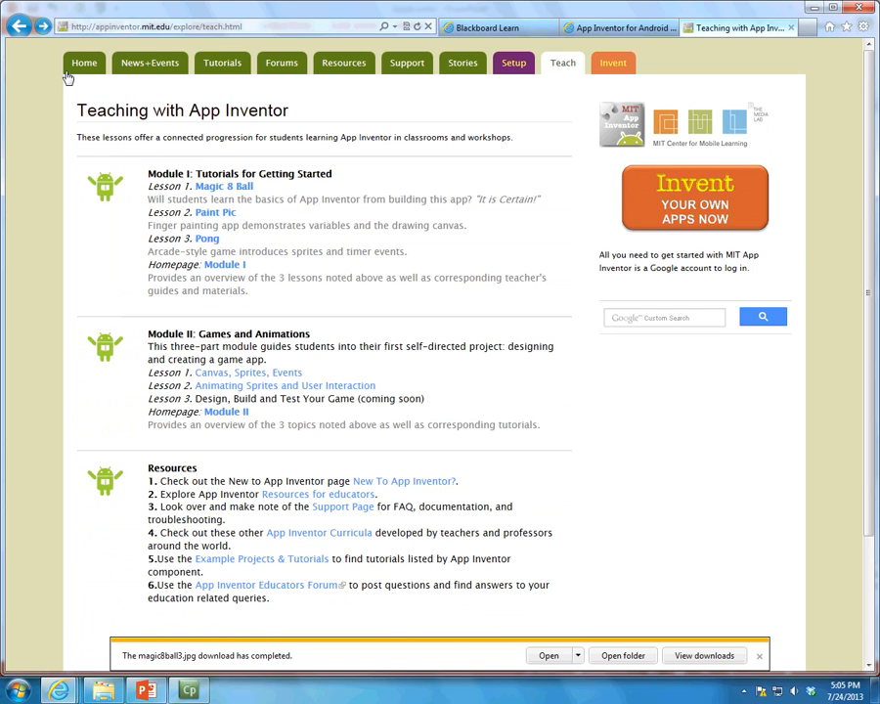
left_click(21, 28)
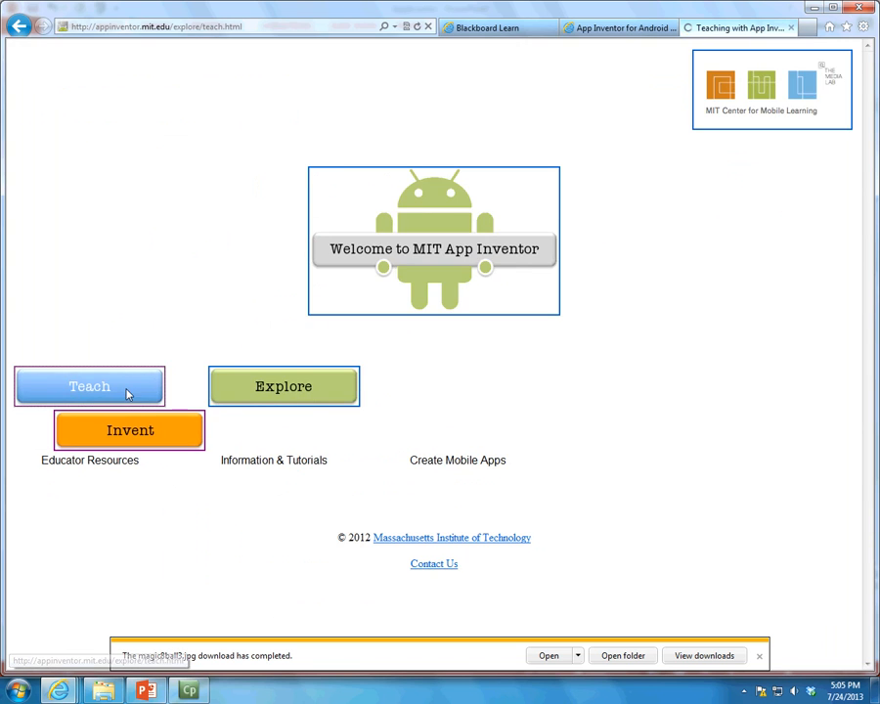
left_click(128, 394)
left_click(224, 188)
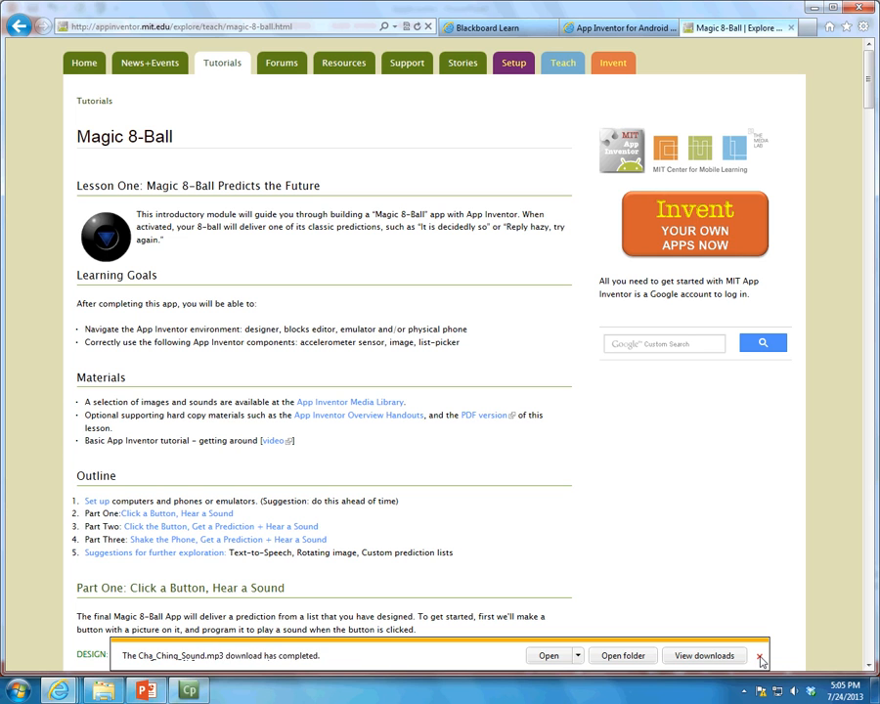
left_click(760, 657)
Switch back to the Magic8BallHybrid project and add a Button component to Screen1
left_click(598, 28)
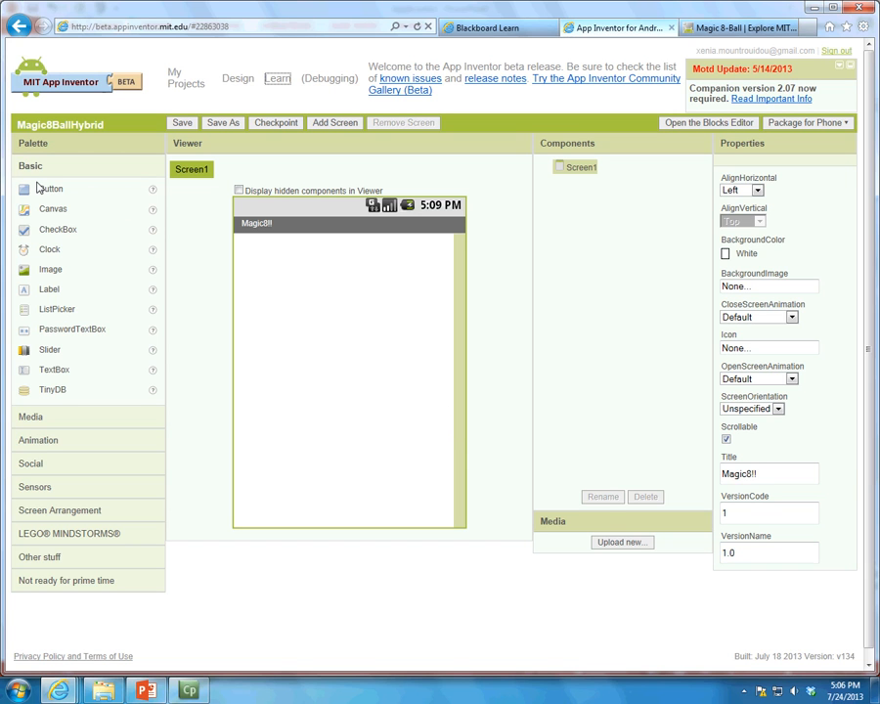
left_click_drag(43, 194, 290, 273)
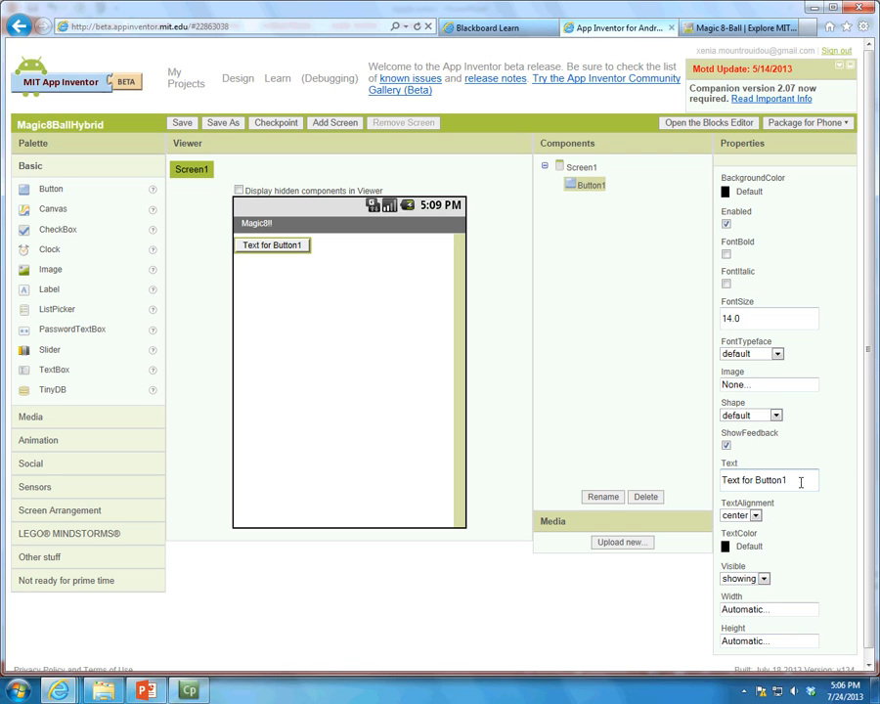
left_click_drag(791, 478, 712, 463)
left_click(830, 430)
Upload image_8_ball from the AppInventor folder as the button's image
left_click(754, 385)
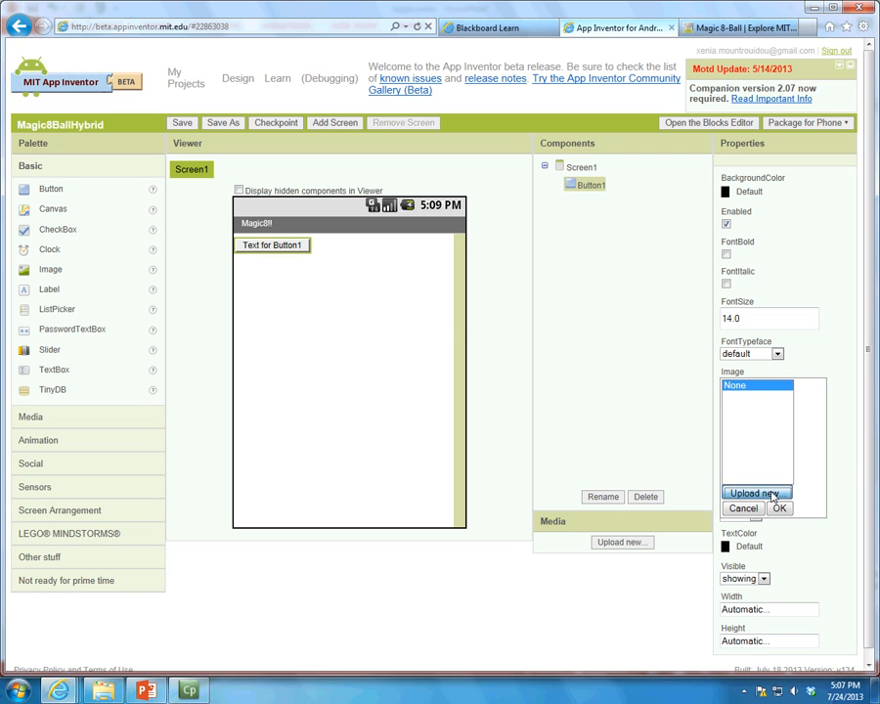
left_click(770, 493)
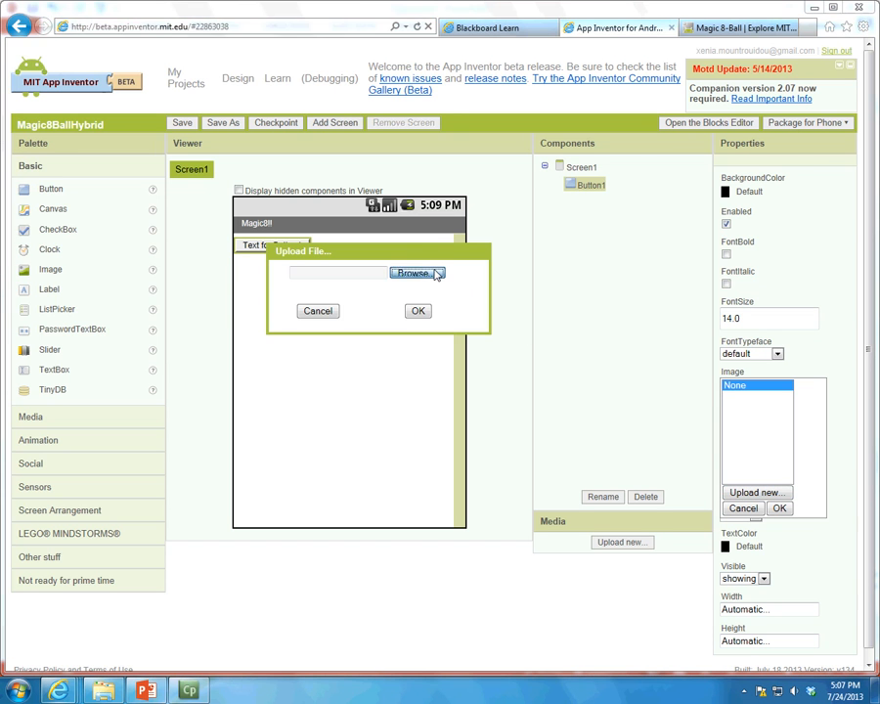
left_click(436, 274)
left_click(164, 125)
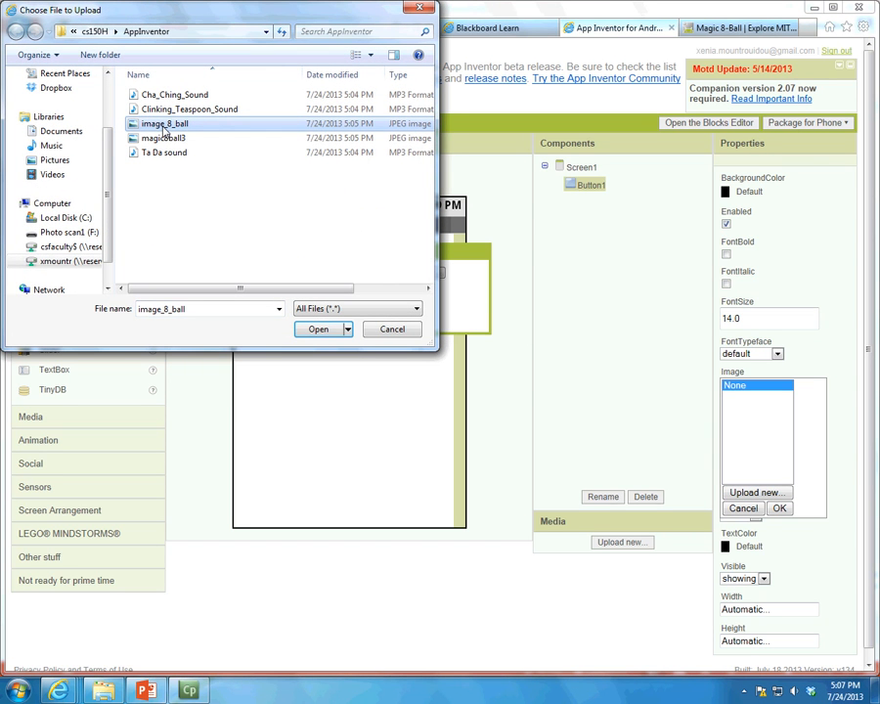
left_click(328, 330)
left_click(420, 313)
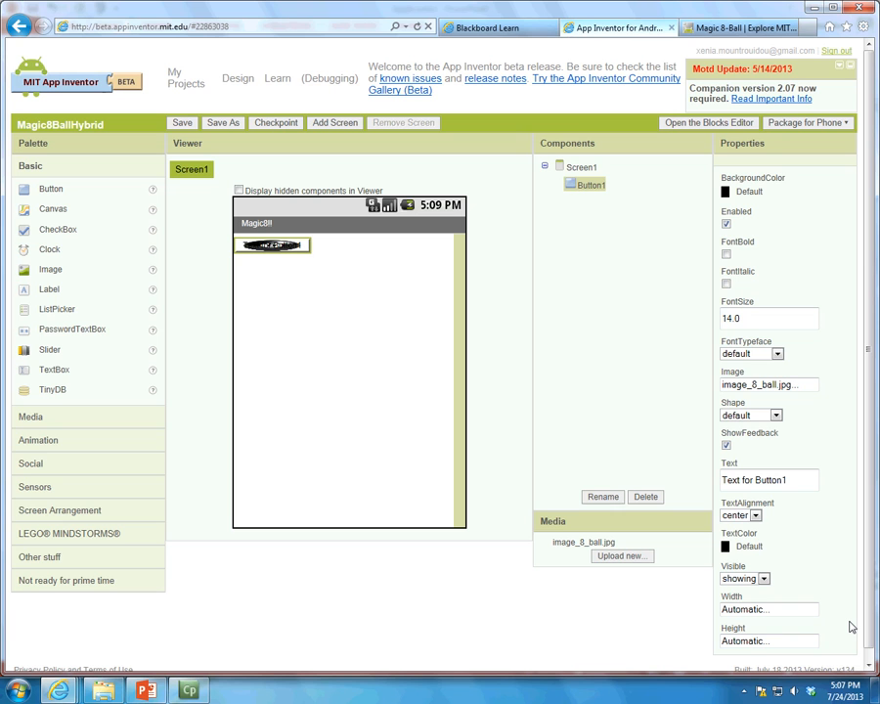
Set the button's width to Fill parent
left_click(771, 610)
left_click(728, 624)
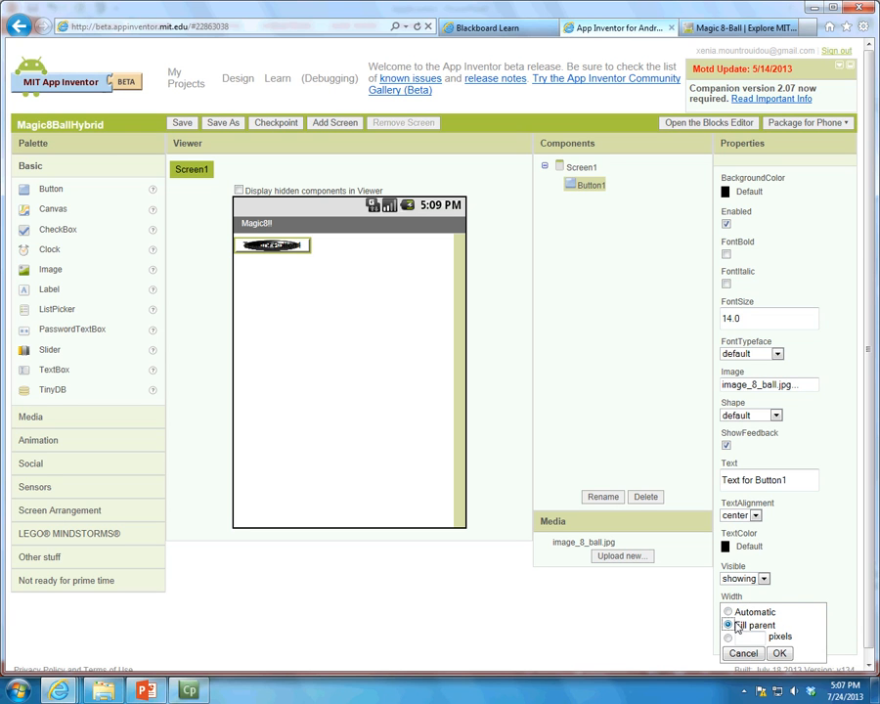
left_click(777, 652)
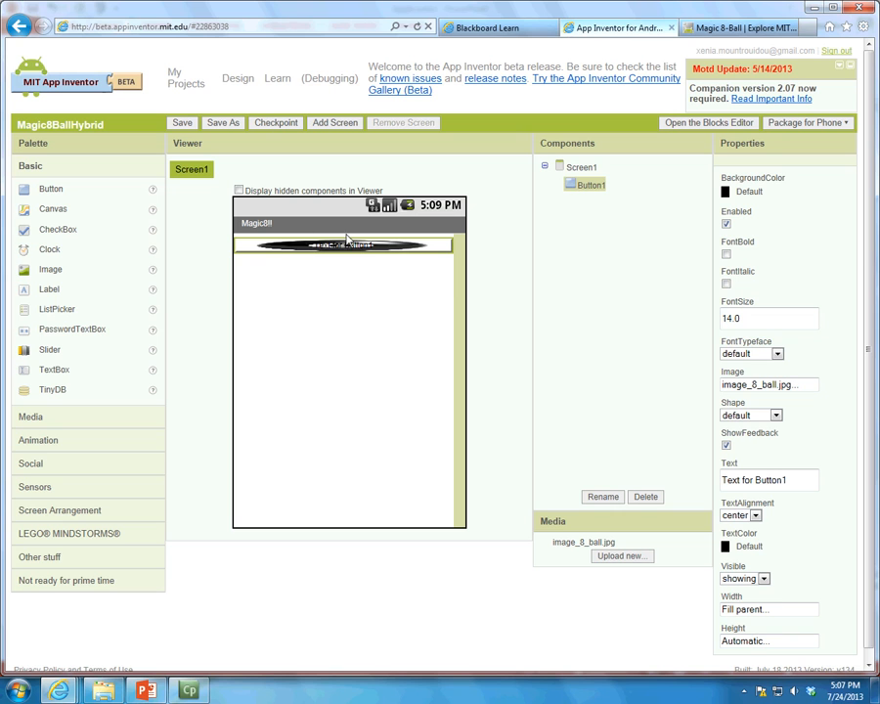
Try Fill parent as the button's height
left_click(757, 609)
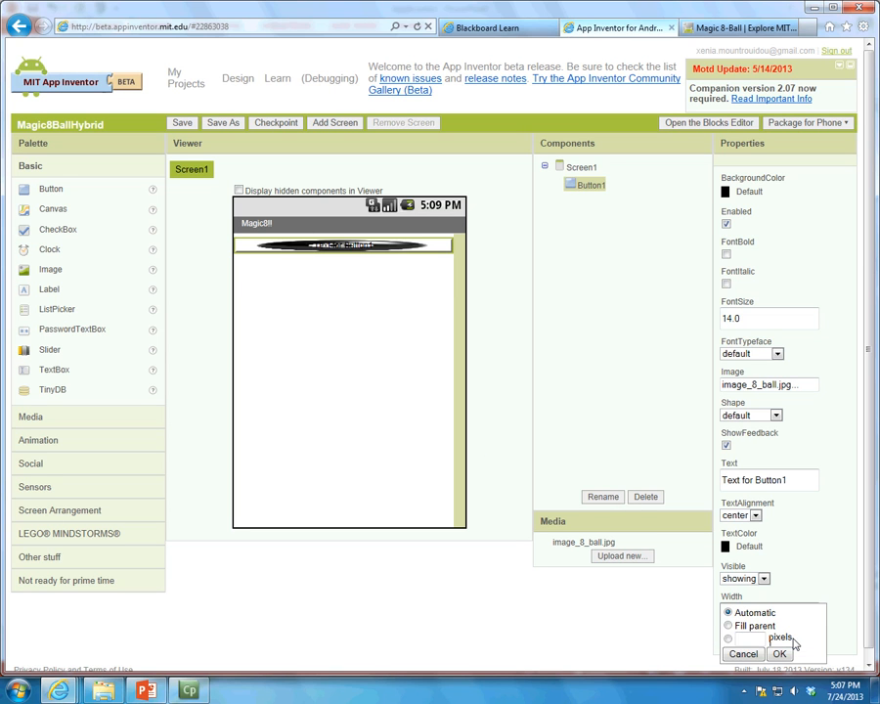
left_click(728, 625)
left_click(779, 653)
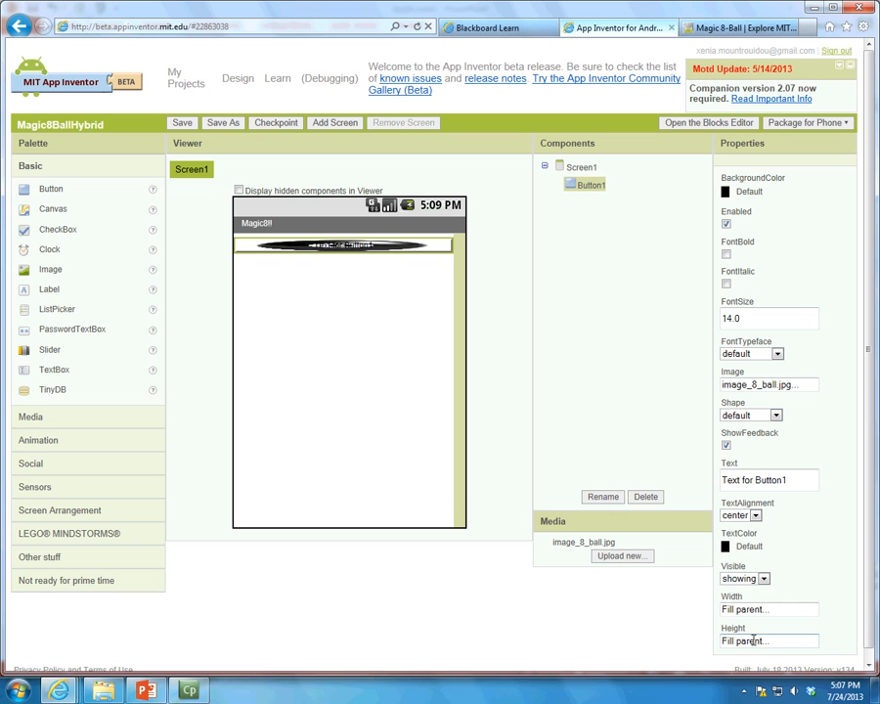
Set the 8-ball button's height to 300 pixels
left_click(749, 640)
left_click(728, 637)
type("300")
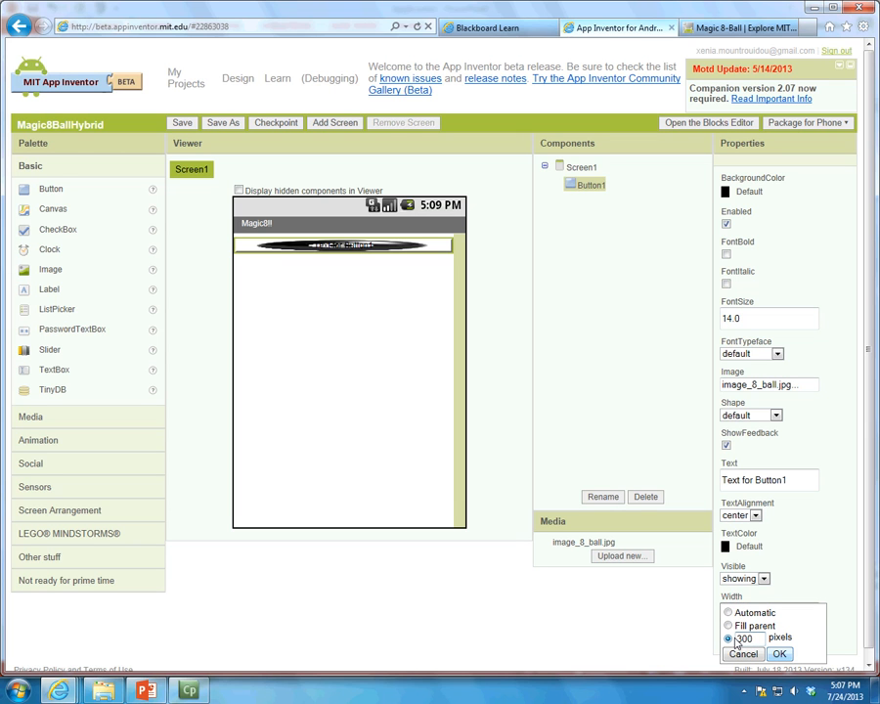
left_click(789, 656)
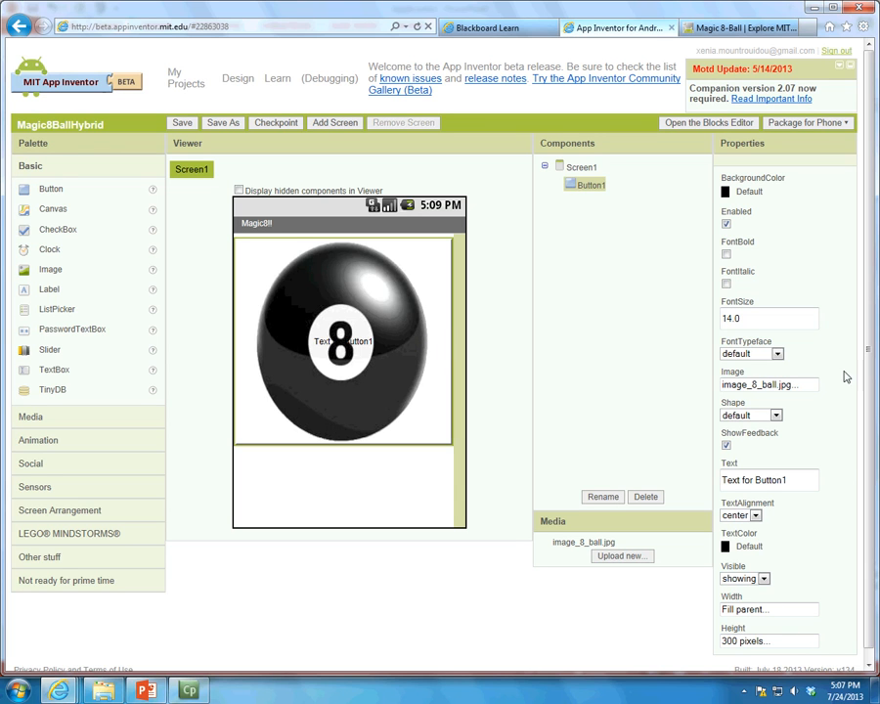
Clear the 8-ball button's default text so that its Text property is empty
left_click(790, 476)
left_click_drag(774, 477, 704, 466)
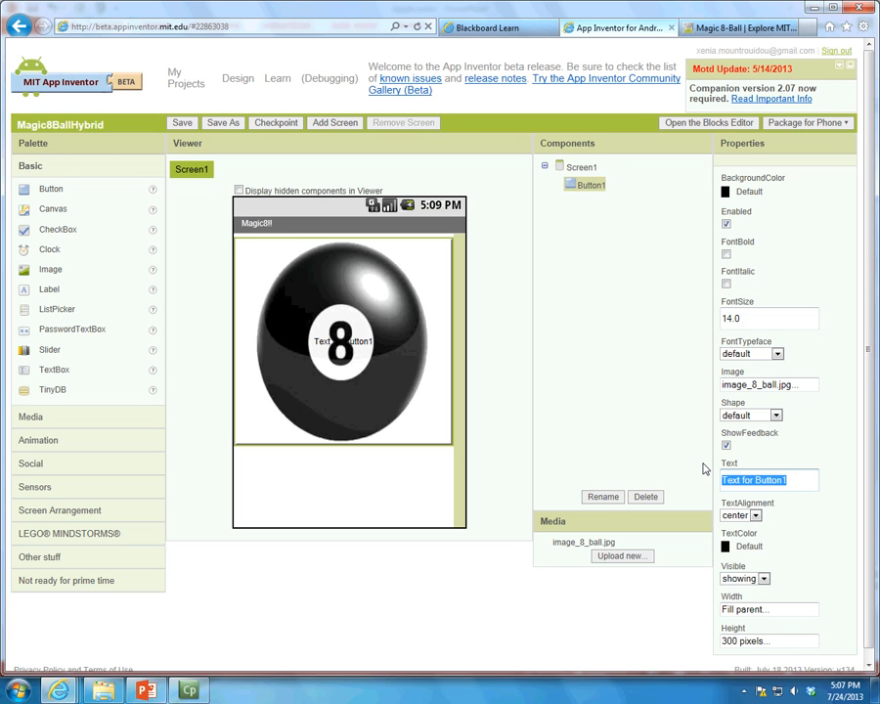
key("BackSpace")
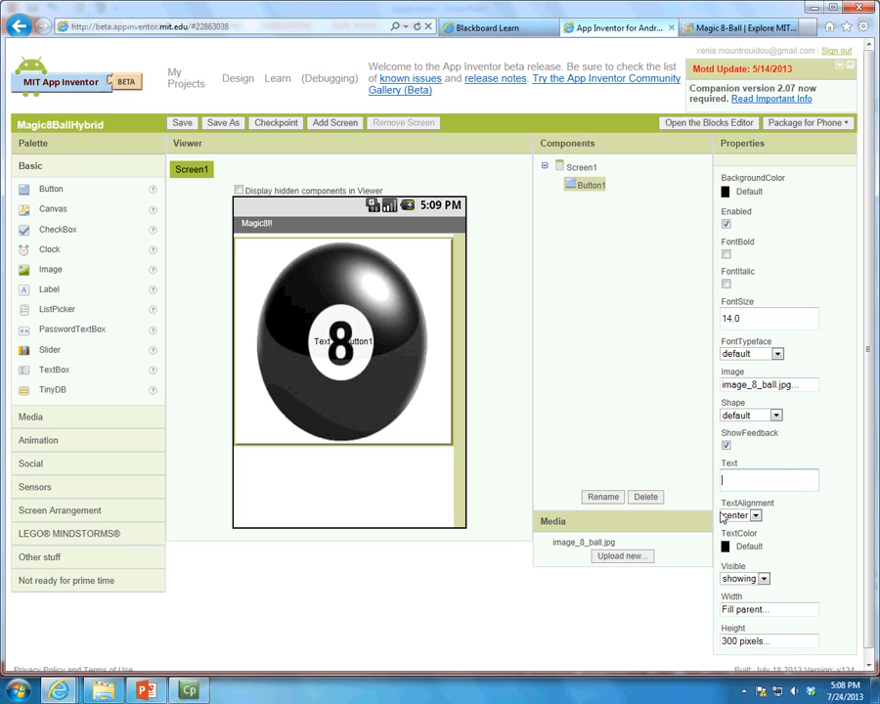
key("Return")
Search the web in a new browser tab for "what is the magic 8 ball" and open the Wikipedia article
left_click(811, 31)
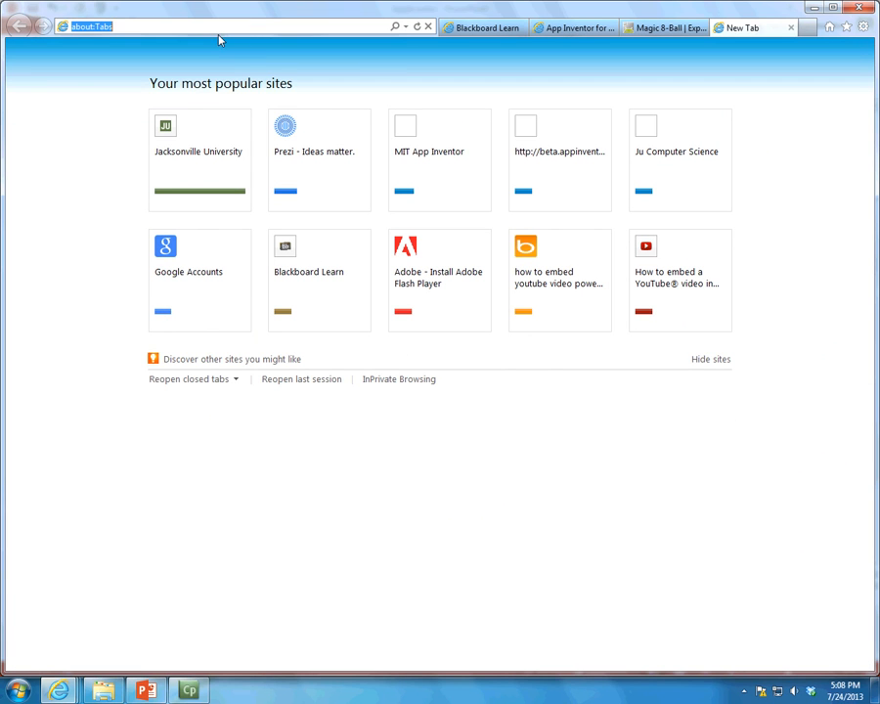
type("what is the m")
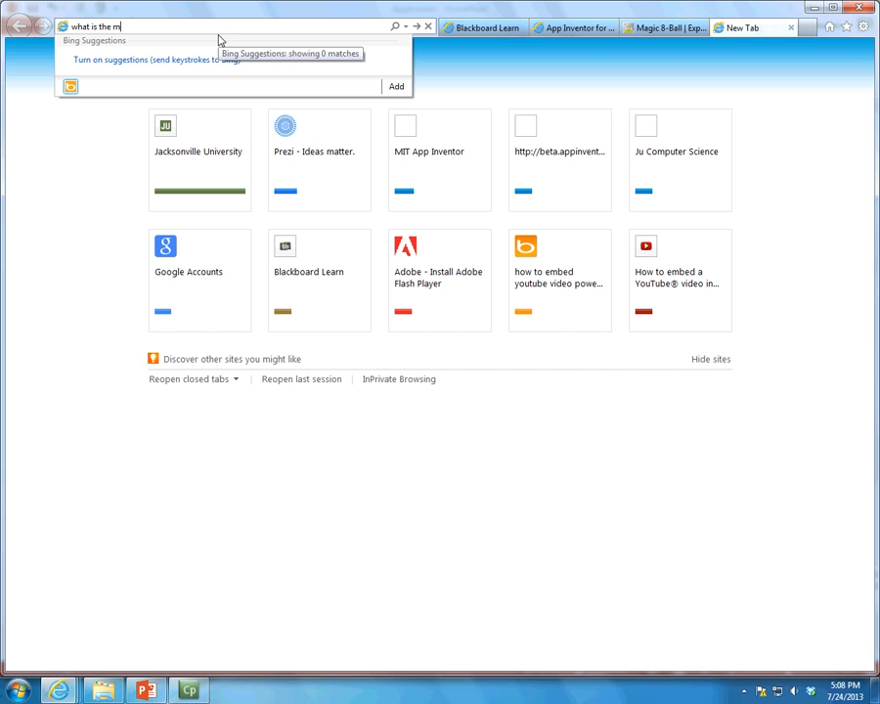
type("agic 8 ball")
key("Return")
left_click(246, 133)
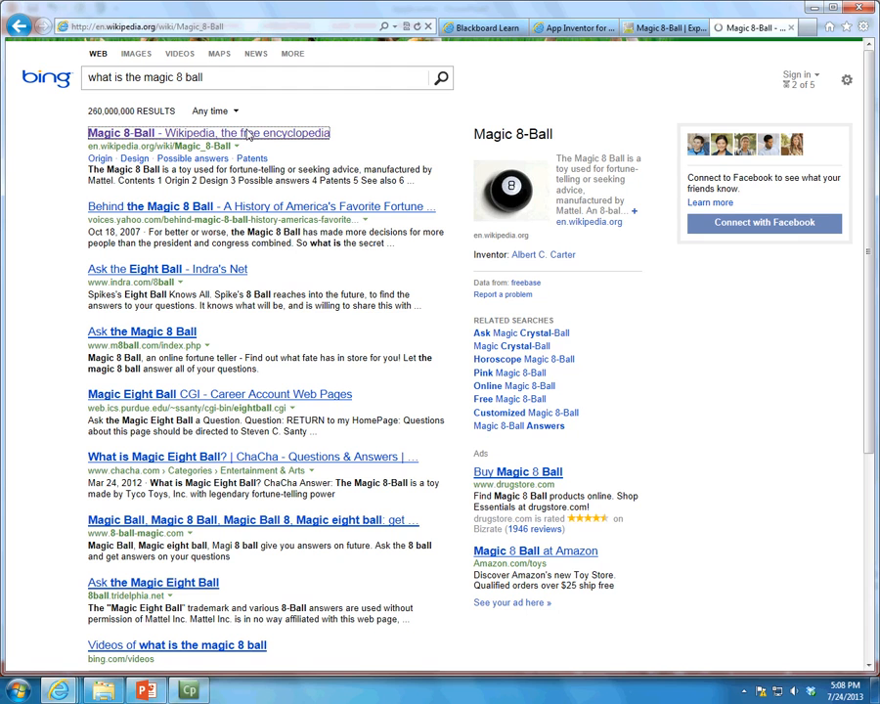
Examine the list of possible answers in the Magic 8-Ball article and return to the Magic8BallHybrid project
scroll(459, 275, "down", 5)
scroll(459, 275, "down", 4)
scroll(404, 293, "up", 3)
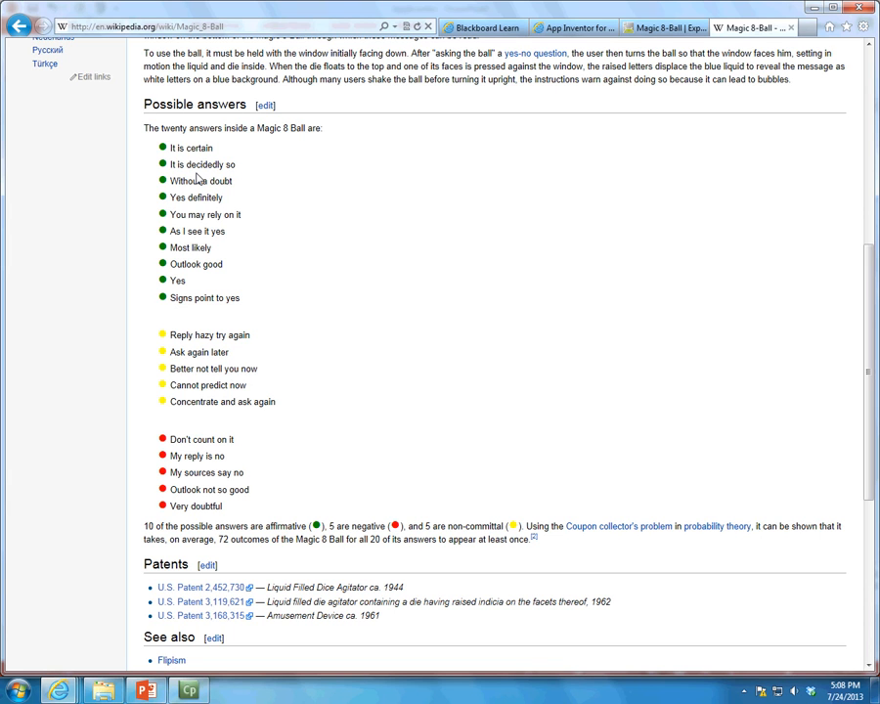
left_click(645, 28)
left_click(575, 29)
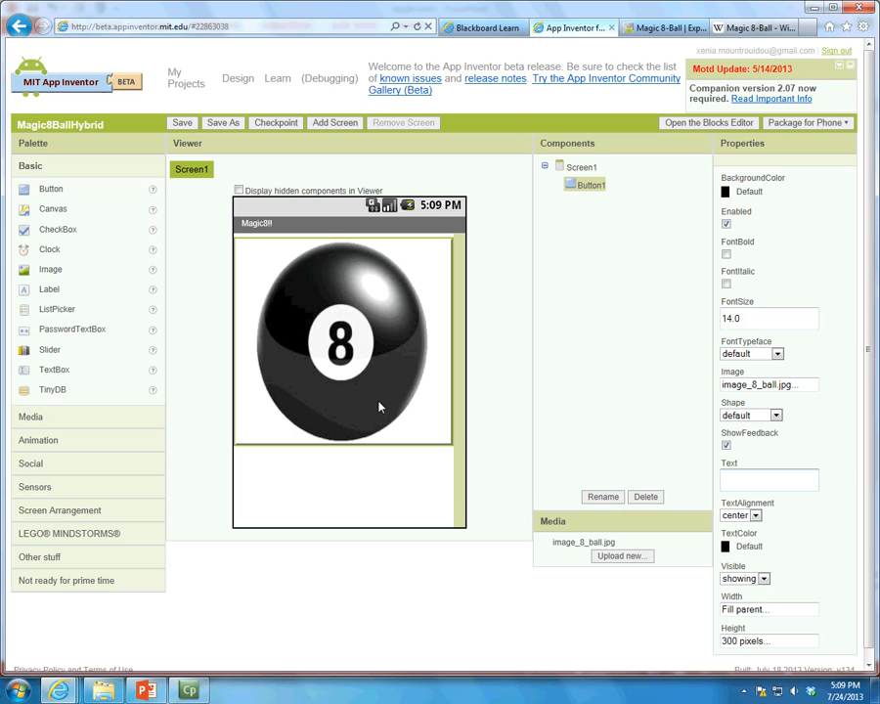
left_click_drag(74, 376, 284, 473)
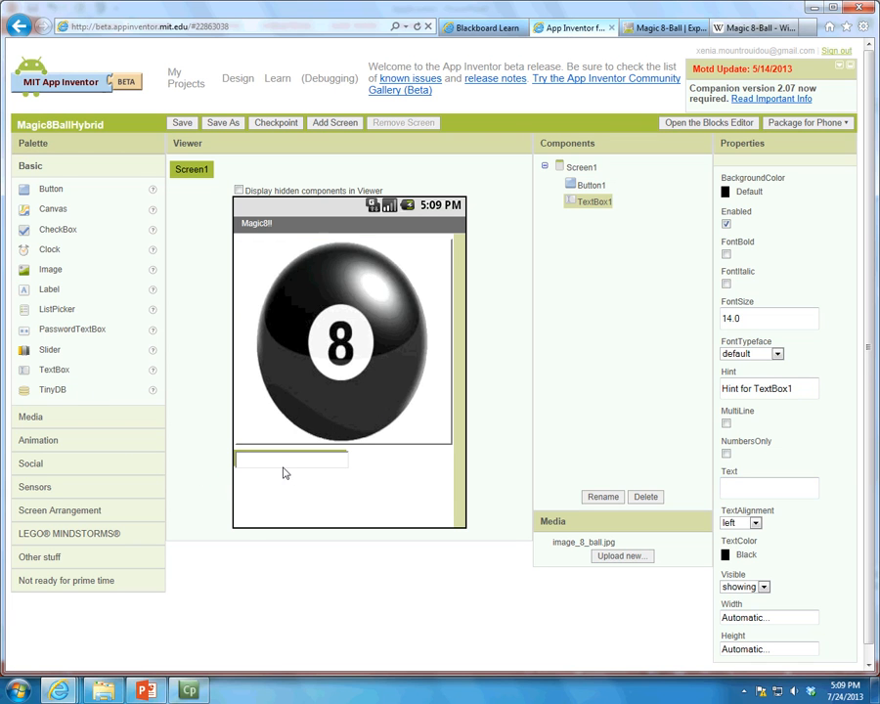
left_click(588, 185)
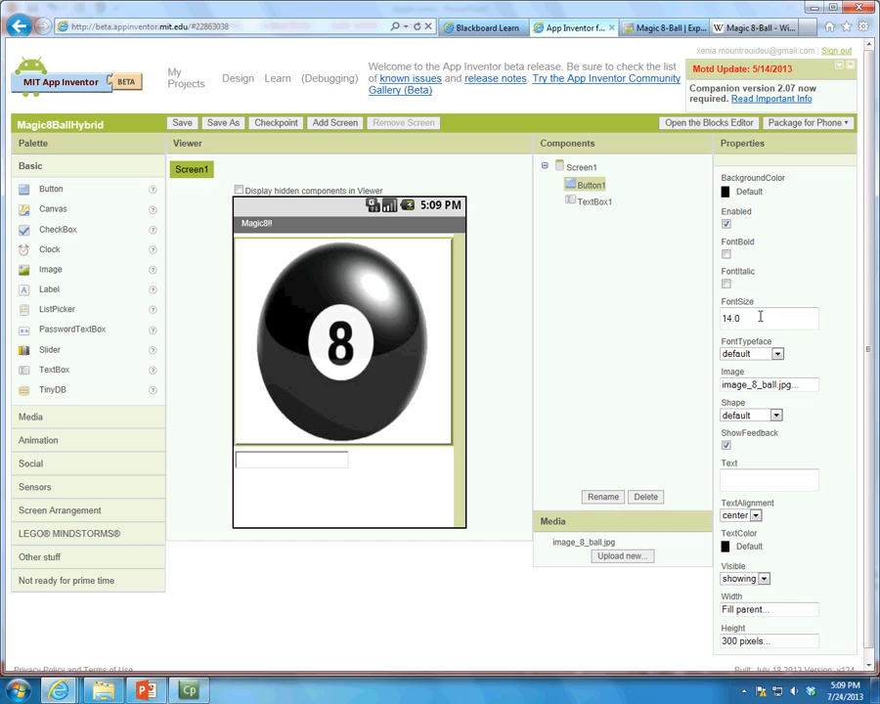
left_click(584, 167)
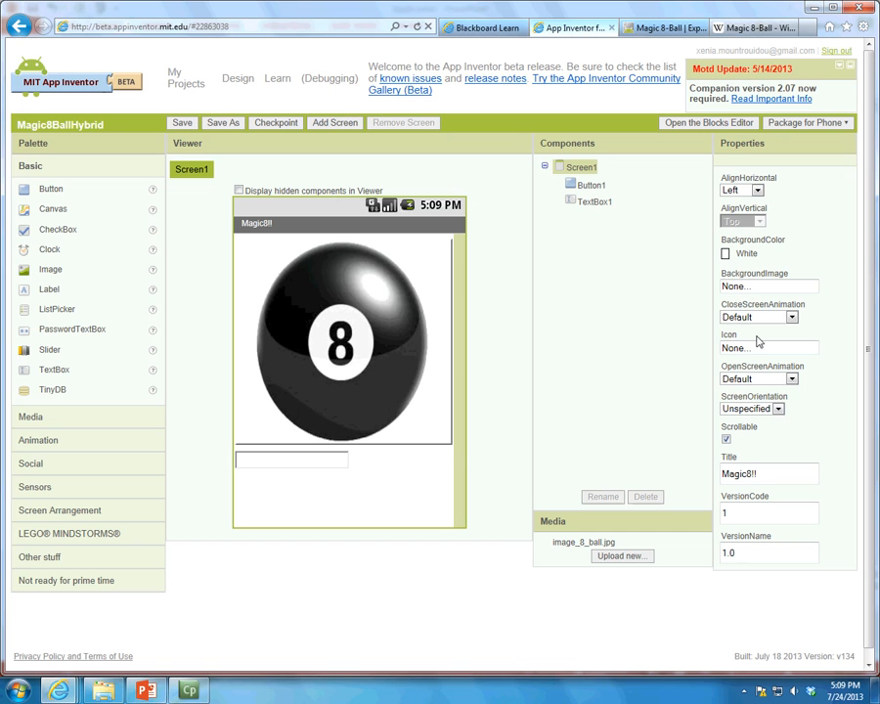
left_click(592, 203)
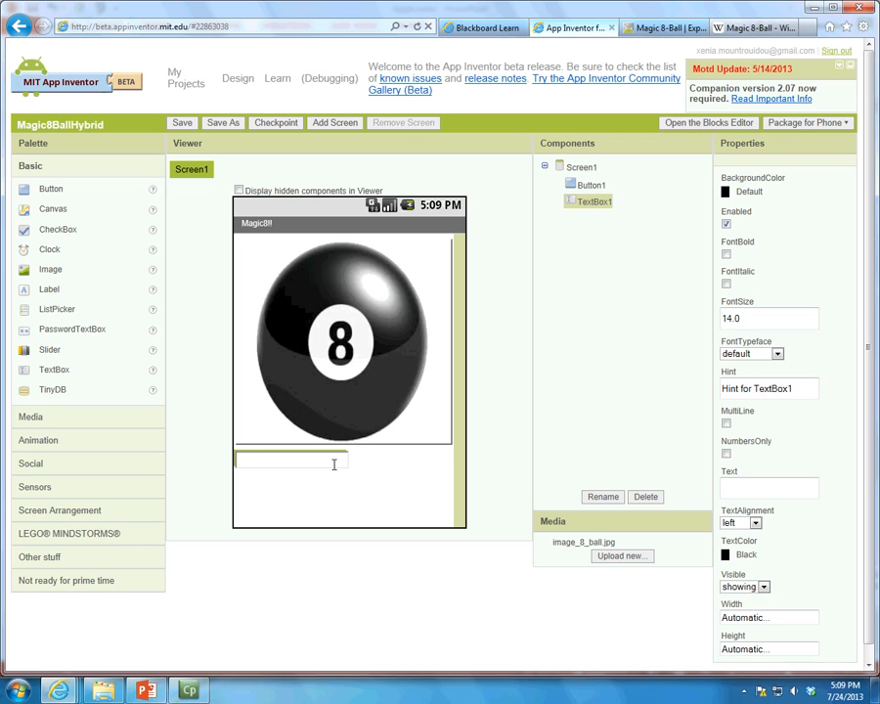
left_click(647, 497)
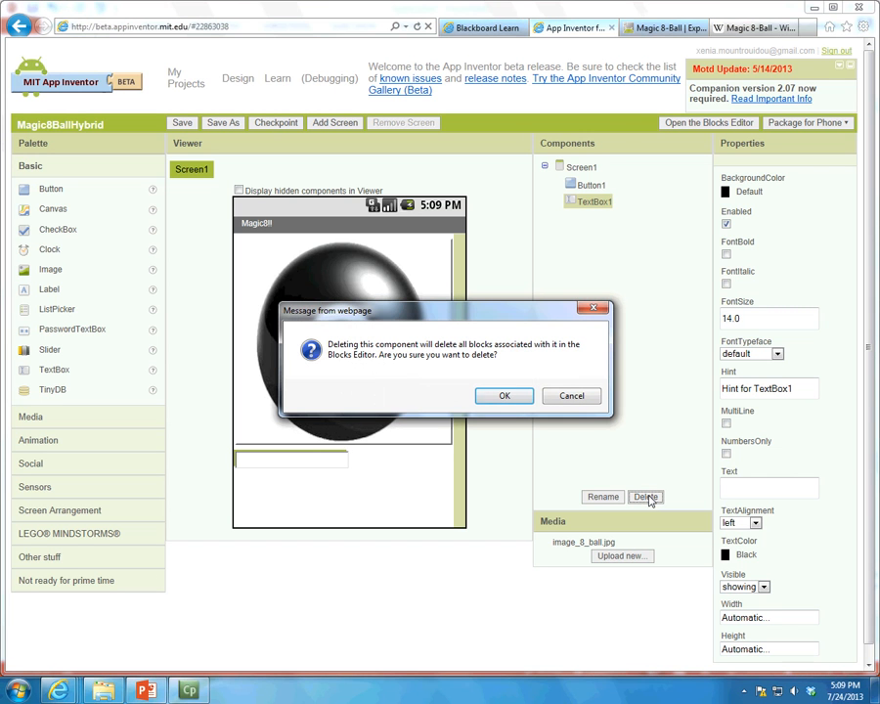
left_click(506, 397)
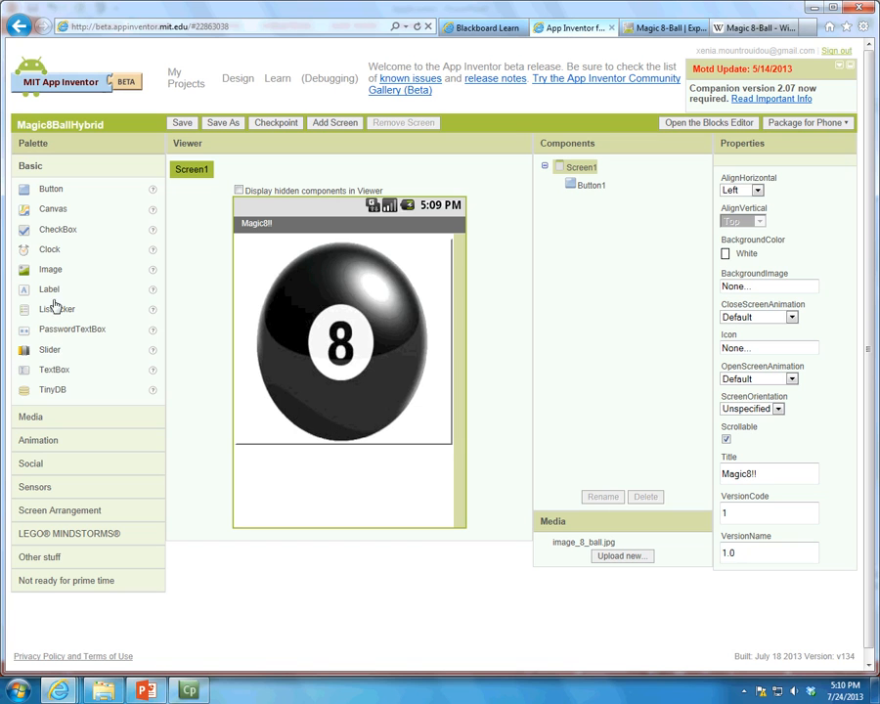
Add a Label below the 8-ball button and set its text to "Tap the Magic 8 Ball!!!"
left_click_drag(57, 290, 264, 472)
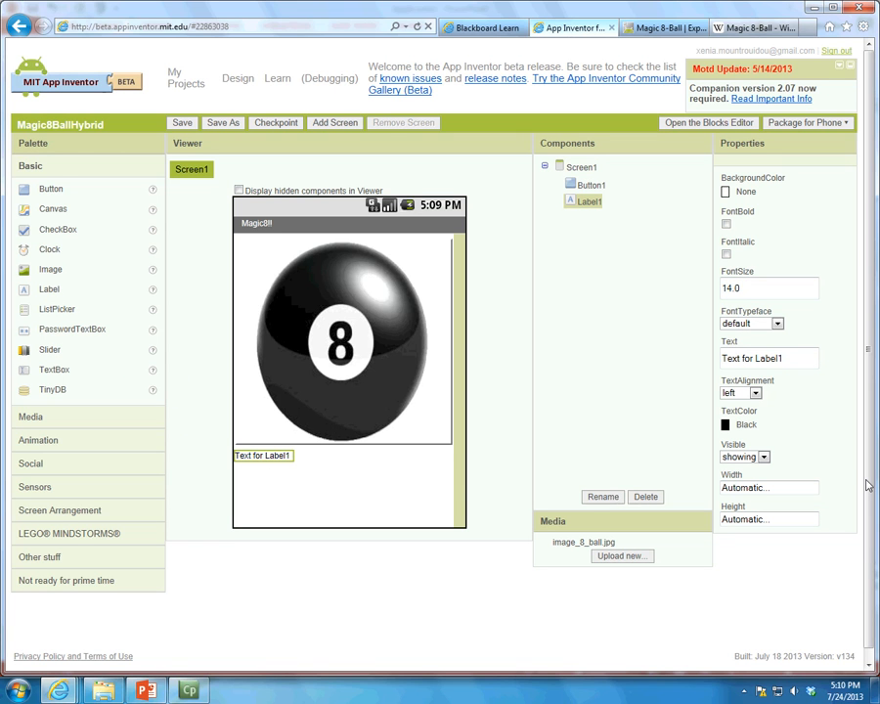
left_click_drag(793, 358, 678, 356)
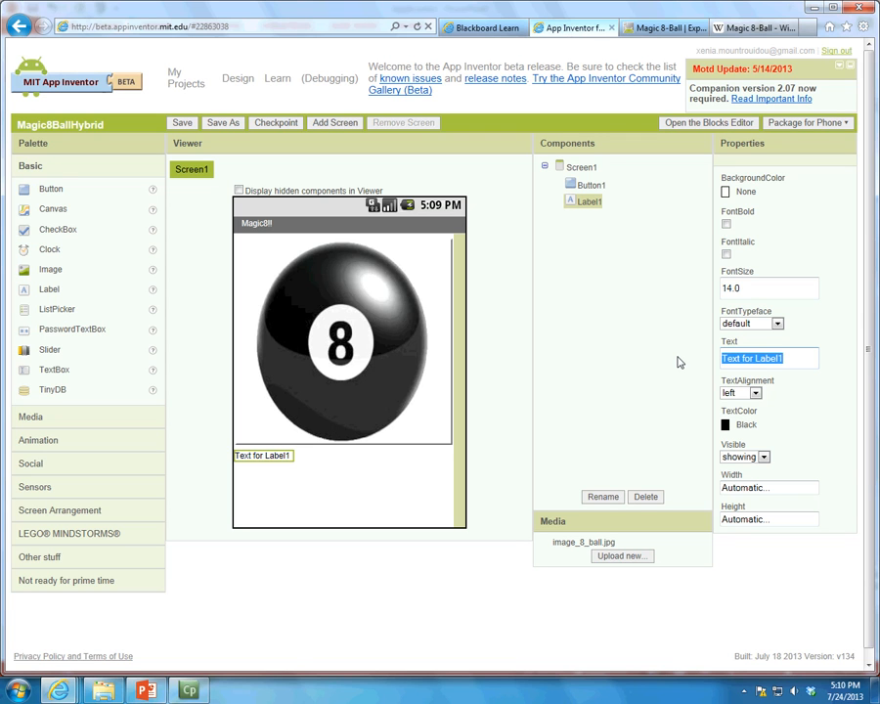
type("Tap t")
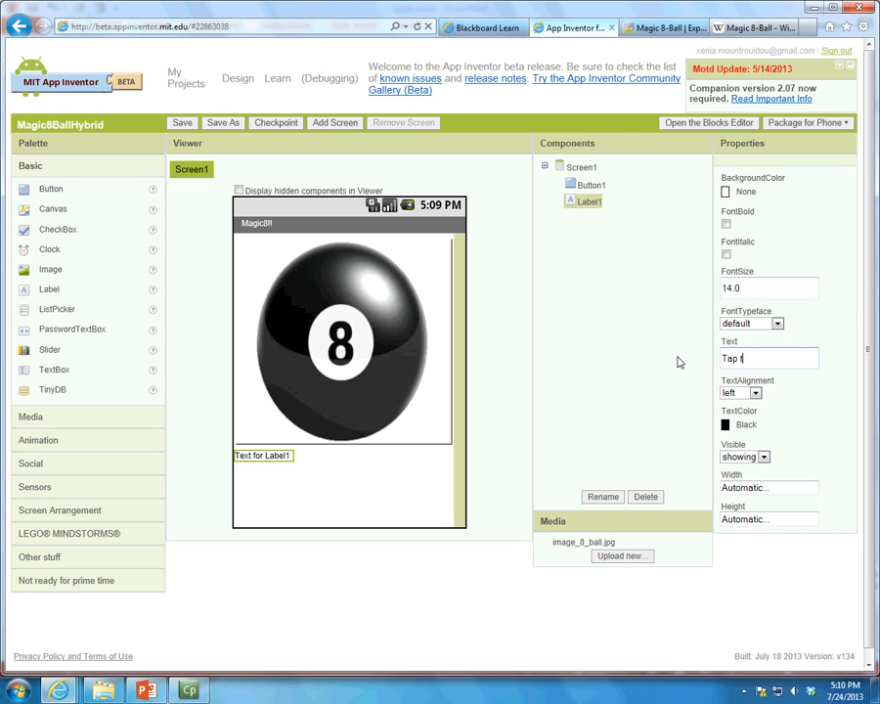
type("he Magic 8 Ball!!!")
key("Return")
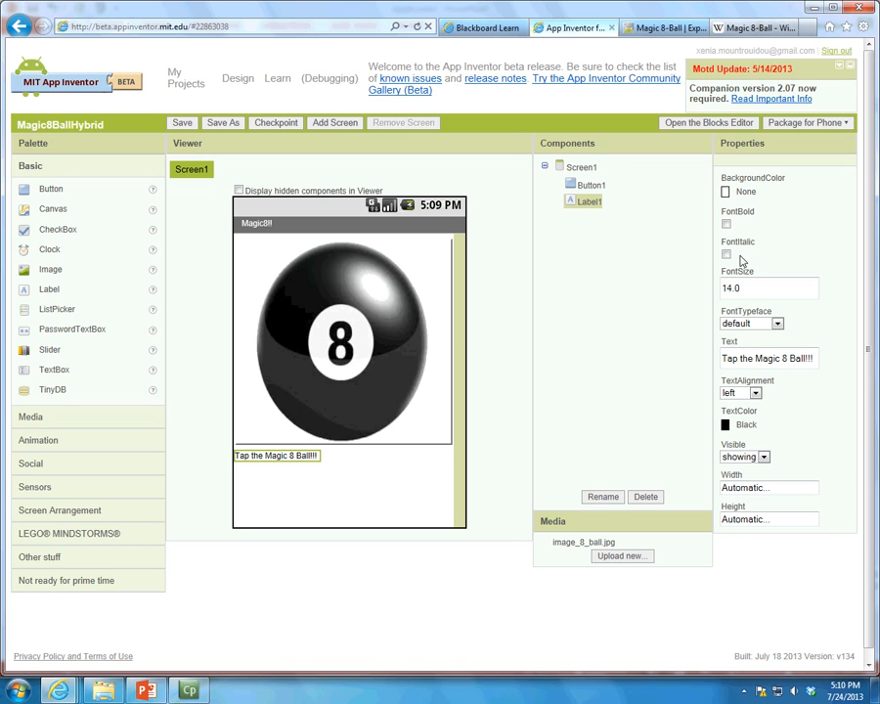
Set the font size of the "Tap the Magic 8 Ball!!!" label to 30
left_click(748, 287)
left_click(728, 288)
key("Right")
key("BackSpace")
key("BackSpace")
type("30")
key("Return")
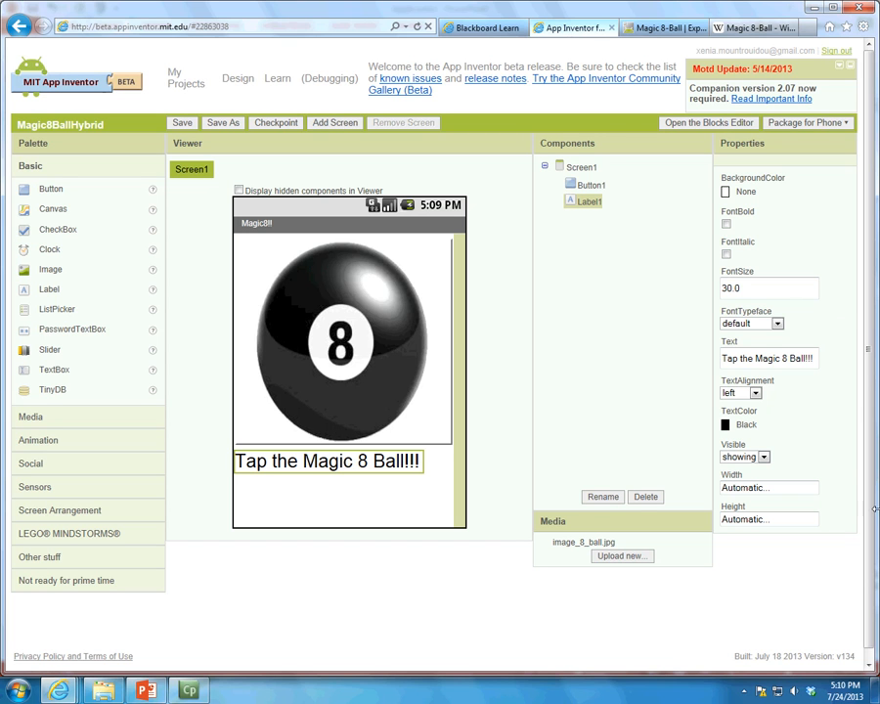
Give the "Tap the Magic 8 Ball!!!" label a Cyan background and make its font bold
left_click(764, 457)
left_click(766, 457)
left_click(740, 196)
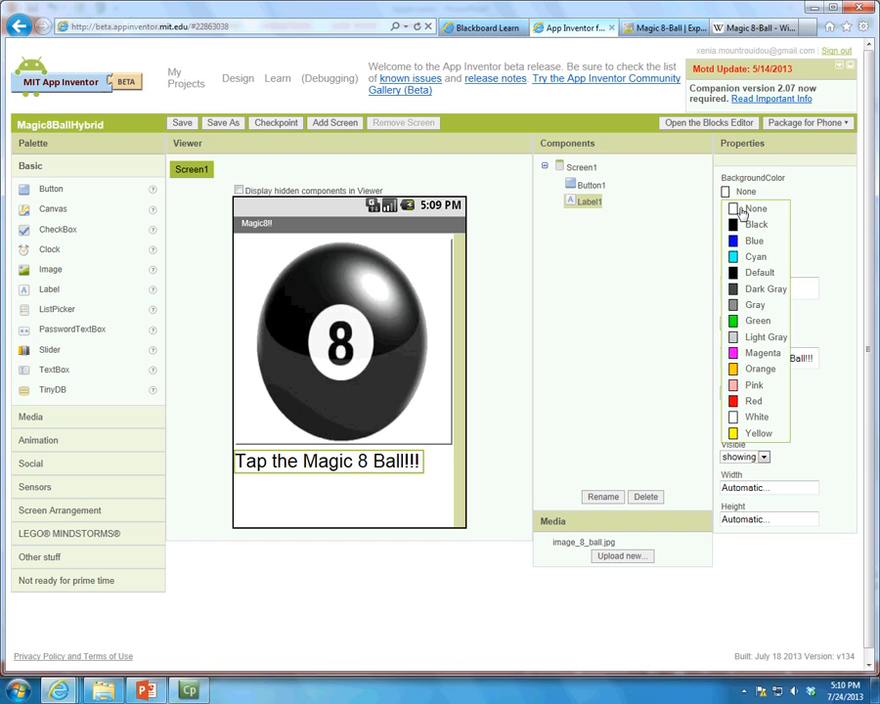
left_click(754, 257)
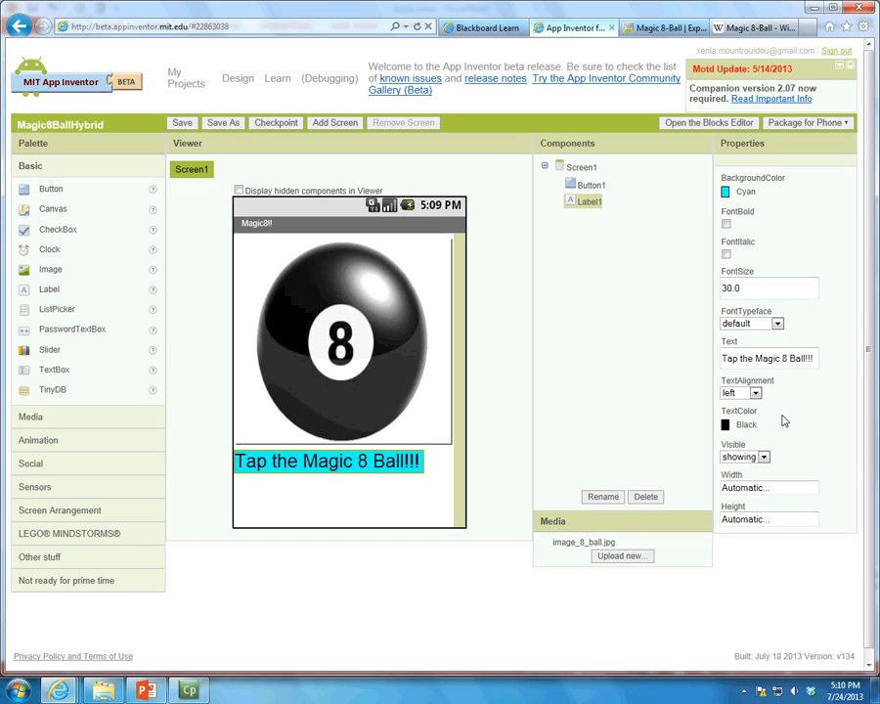
left_click(726, 224)
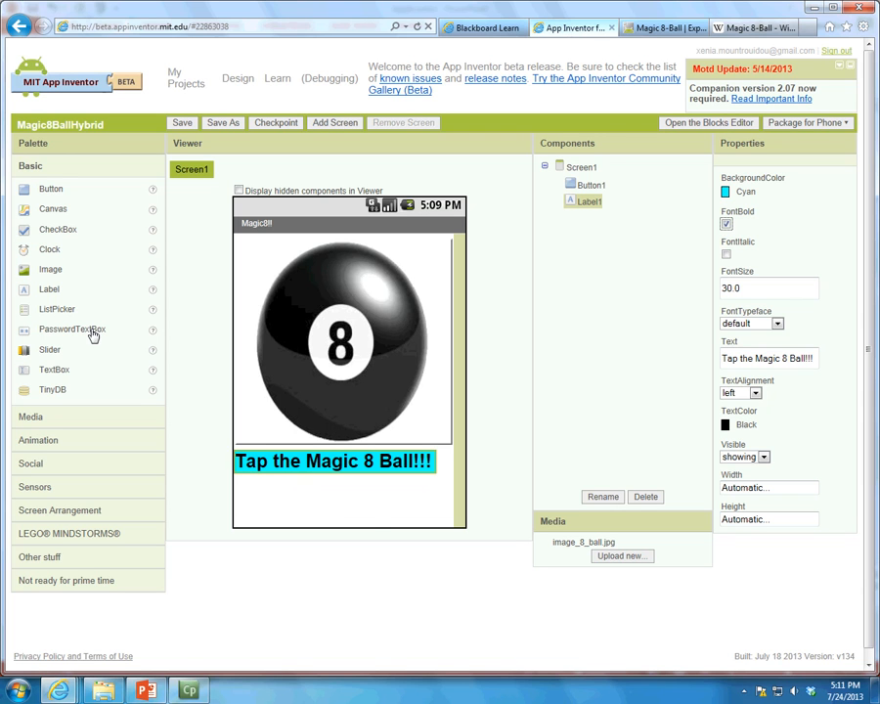
Add a second Label below the "Tap the Magic 8 Ball!!!" label and clear its default text
left_click_drag(27, 289, 254, 494)
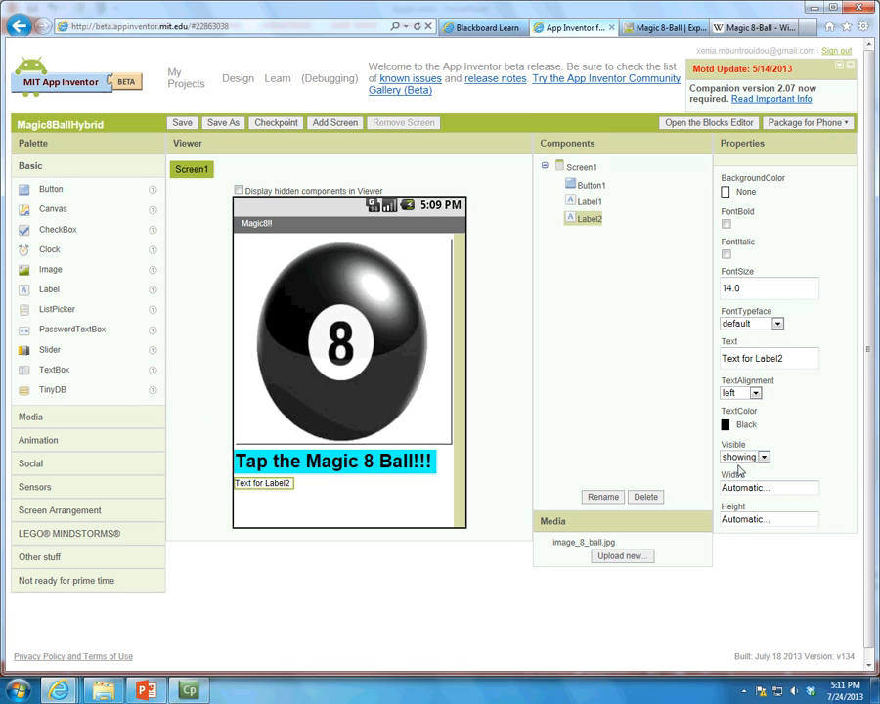
left_click(590, 203)
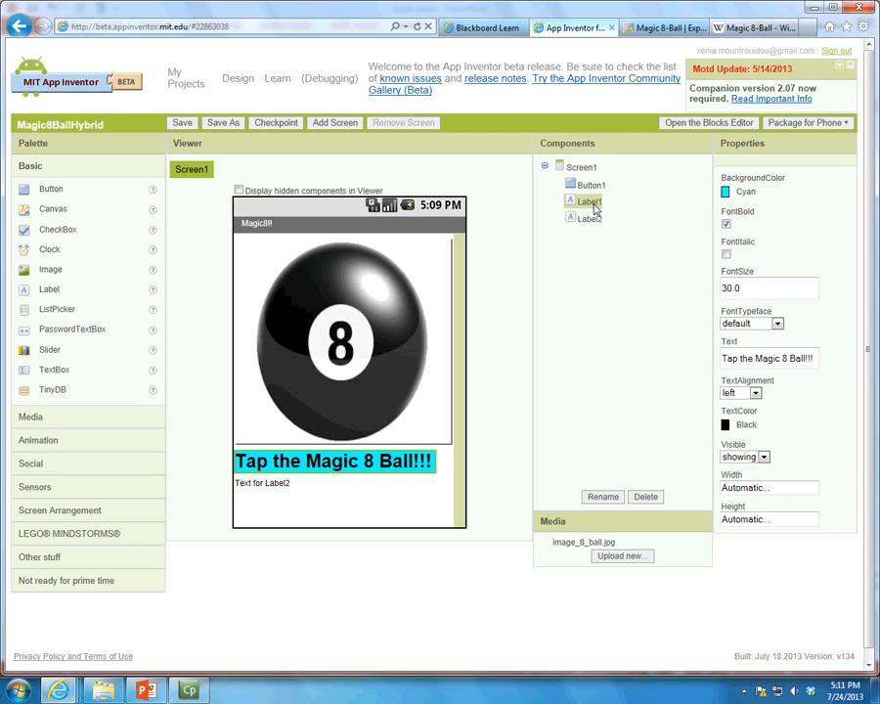
left_click(589, 219)
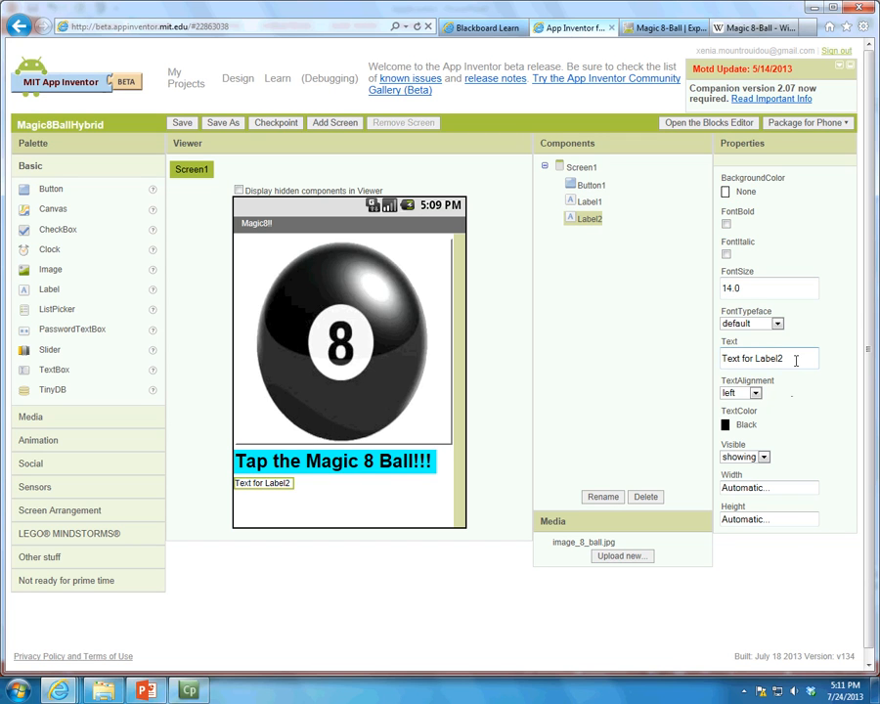
left_click_drag(795, 363, 719, 356)
key("BackSpace")
key("Return")
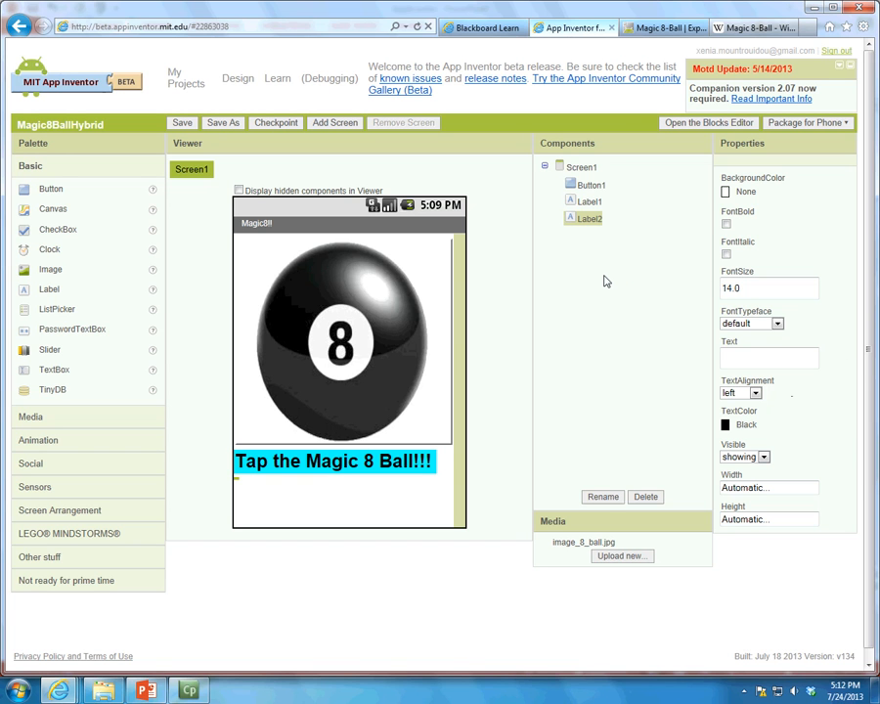
Examine the properties of Screen1, the button and the two labels by selecting each component in turn
left_click(586, 203)
left_click(590, 185)
left_click(580, 167)
left_click(591, 184)
left_click(598, 201)
left_click(596, 218)
left_click(596, 203)
left_click(589, 219)
Rename the "Tap the Magic 8 Ball!!!" label component as Instructions
left_click(589, 202)
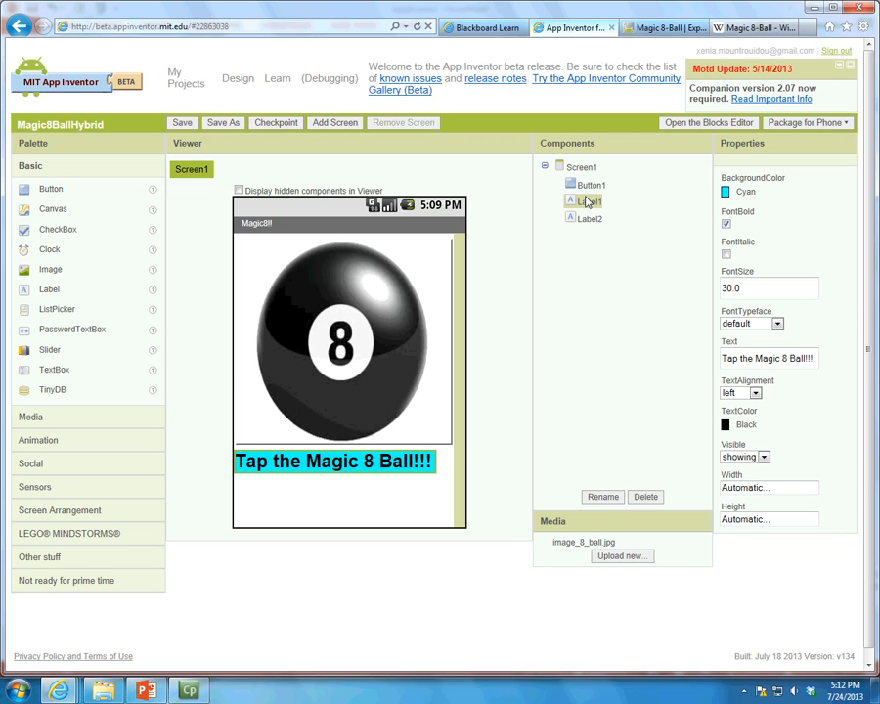
left_click(608, 497)
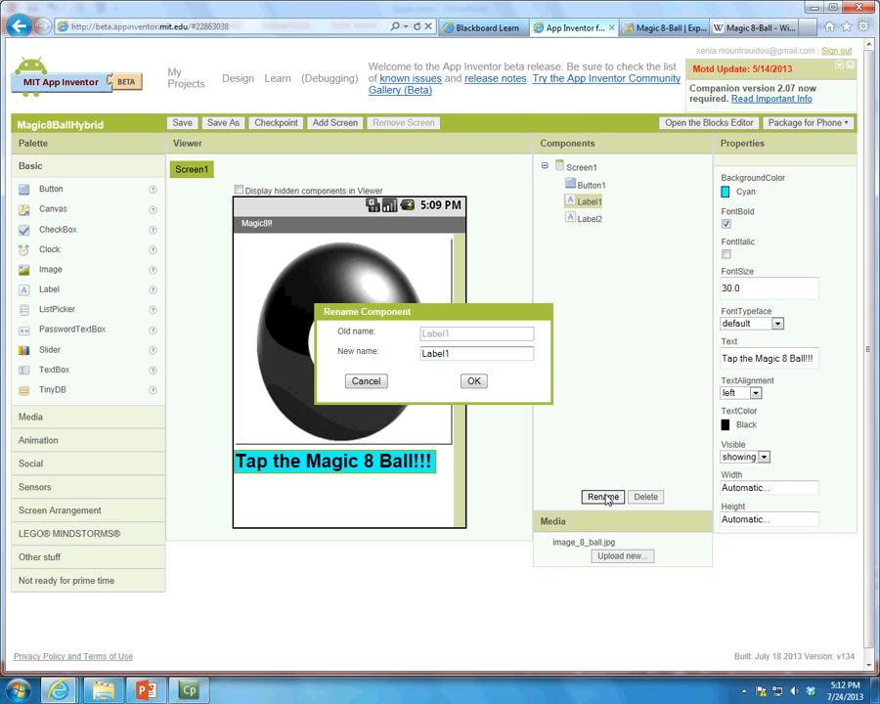
left_click_drag(479, 353, 411, 344)
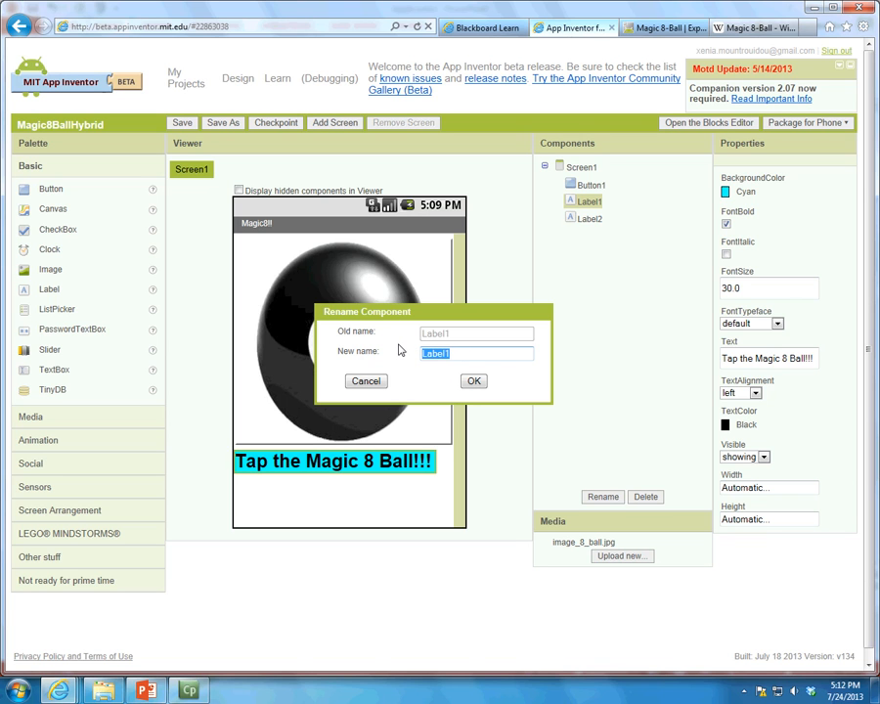
type("Instructions")
key("Return")
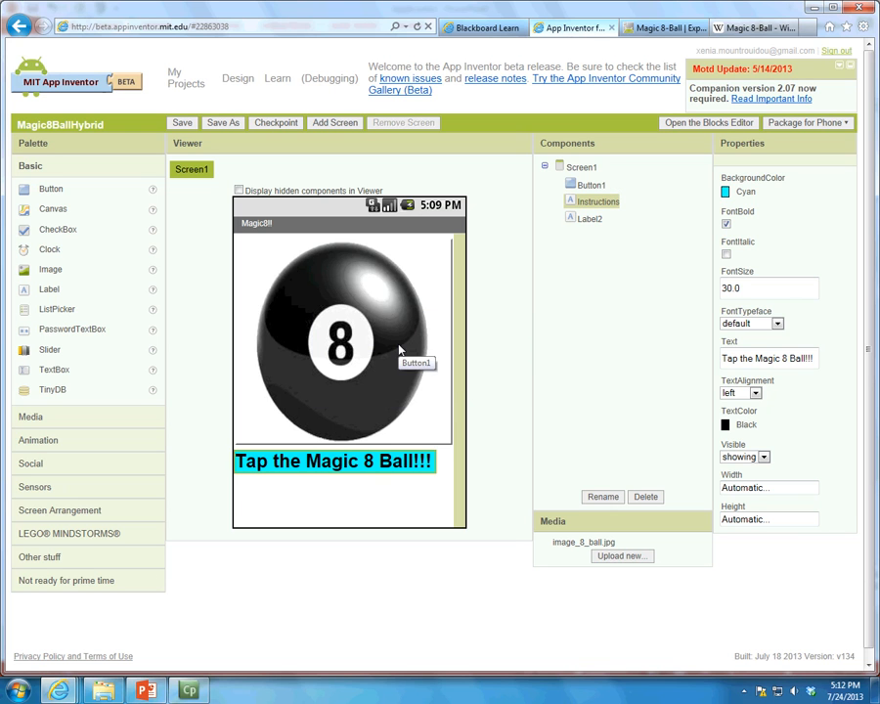
Rename the empty second label component, Label2, as Answer
left_click(590, 219)
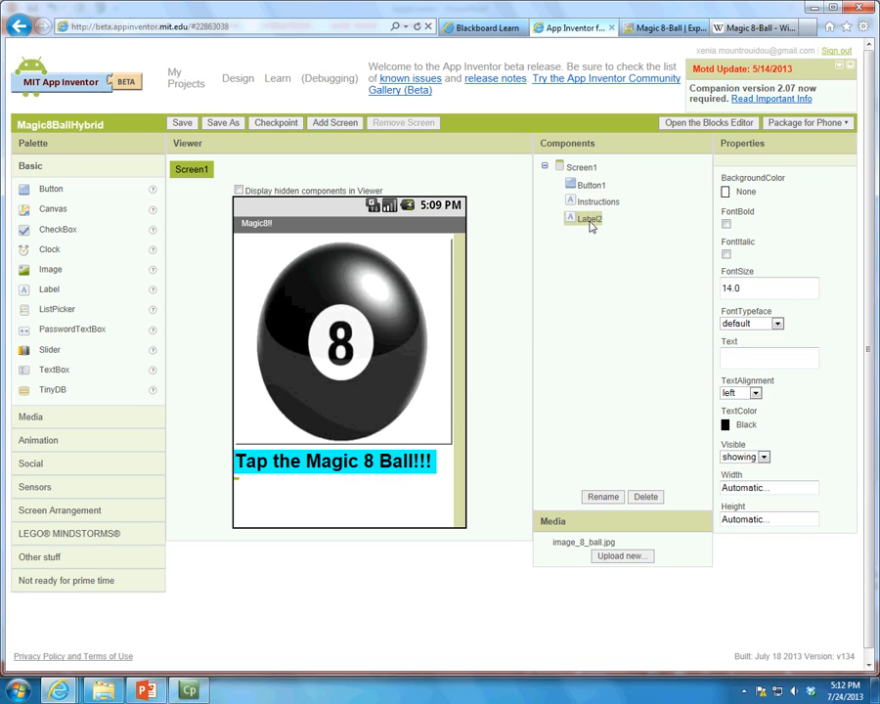
left_click(603, 496)
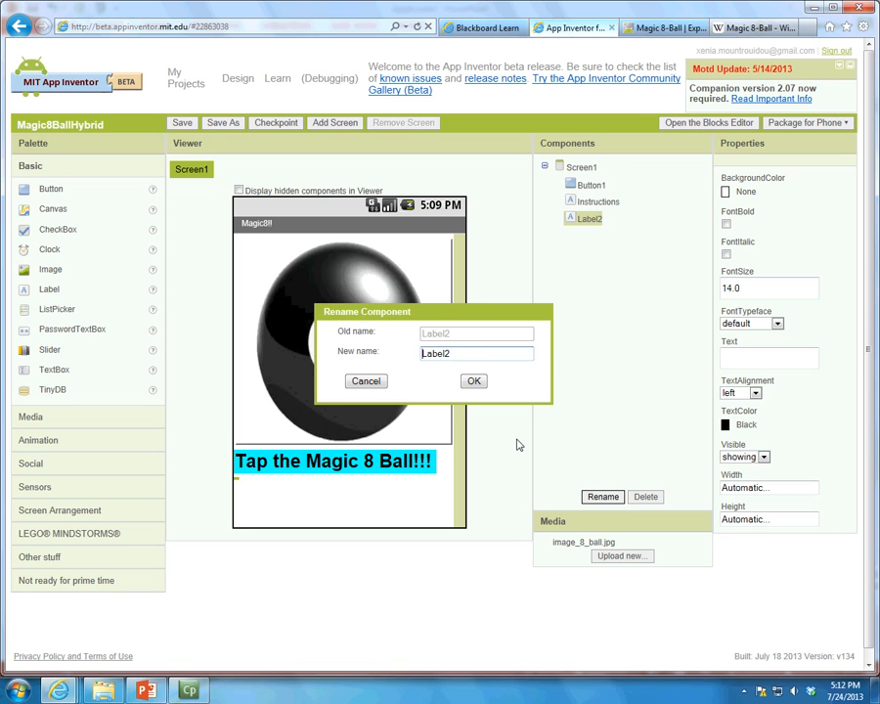
left_click_drag(467, 353, 420, 355)
type("Pred")
key("BackSpace")
key("BackSpace")
key("BackSpace")
key("BackSpace")
type("Answer")
key("BackSpace")
key("BackSpace")
key("BackSpace")
type("wer")
key("Return")
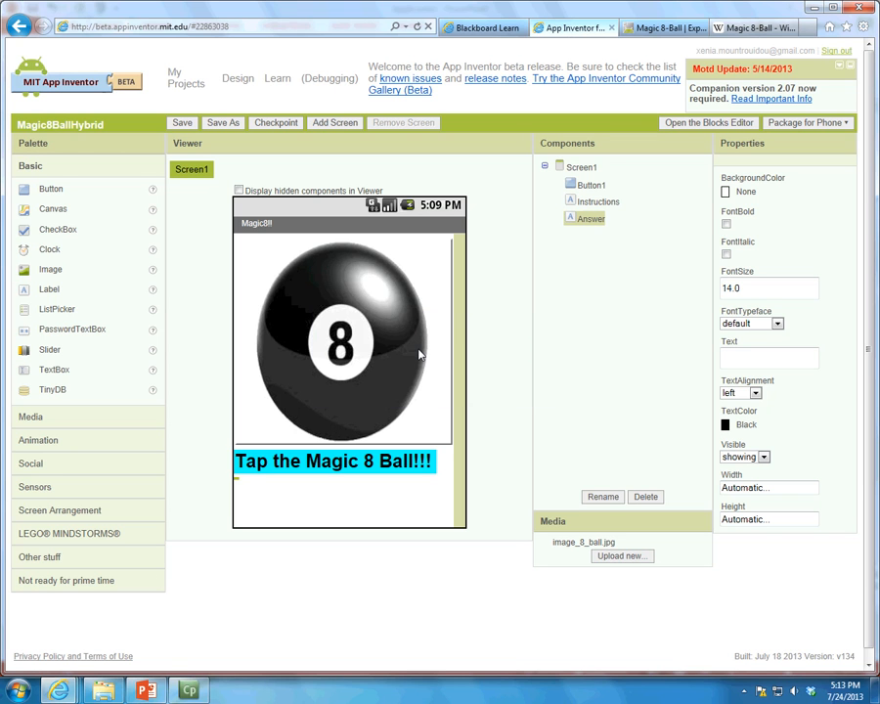
Rename the 8-ball button component as Magic8
left_click(594, 185)
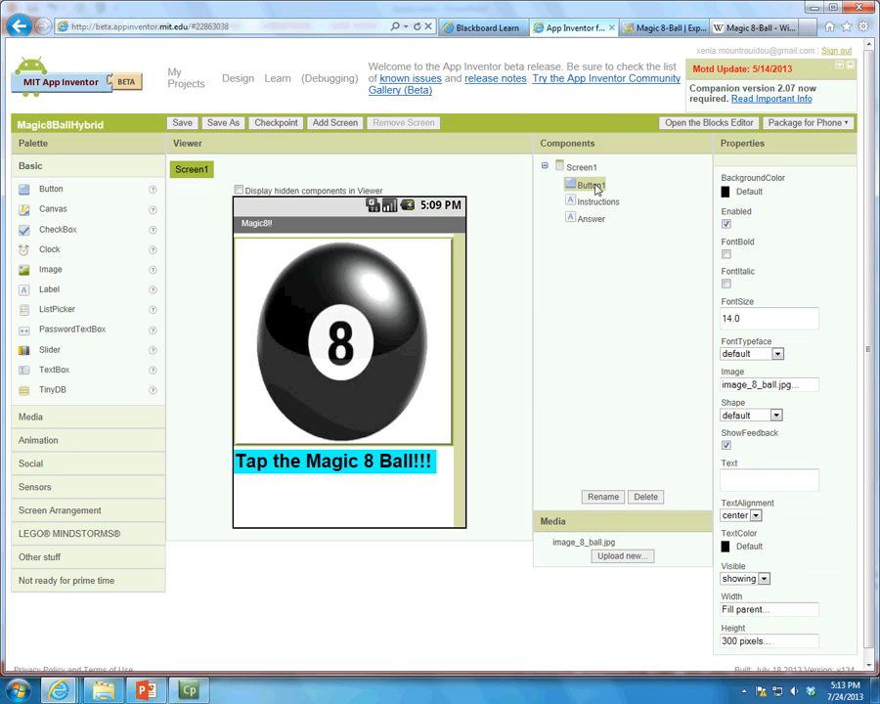
left_click(610, 497)
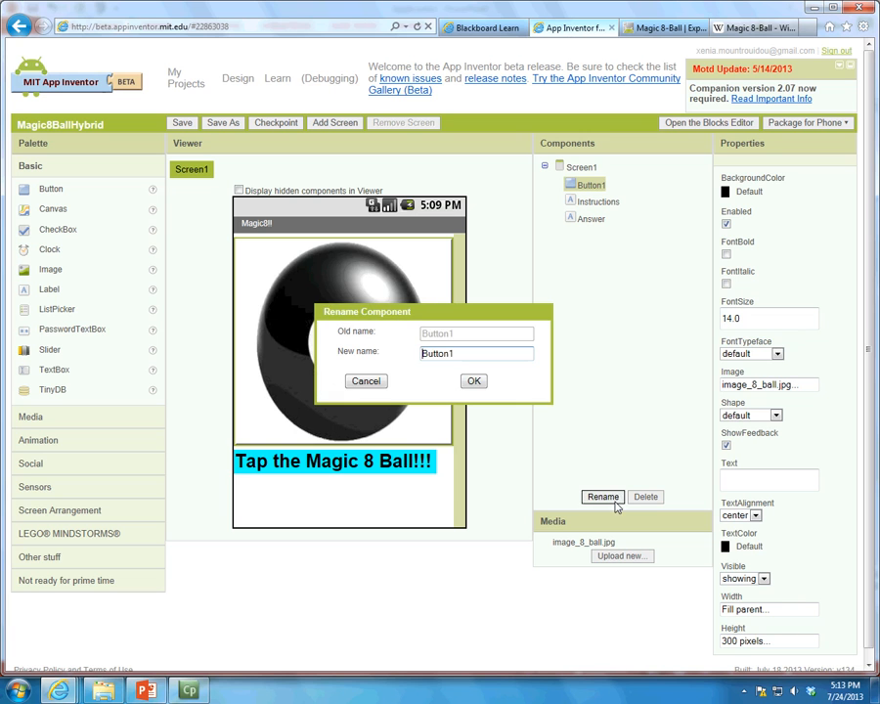
double_click(473, 355)
type("Magic")
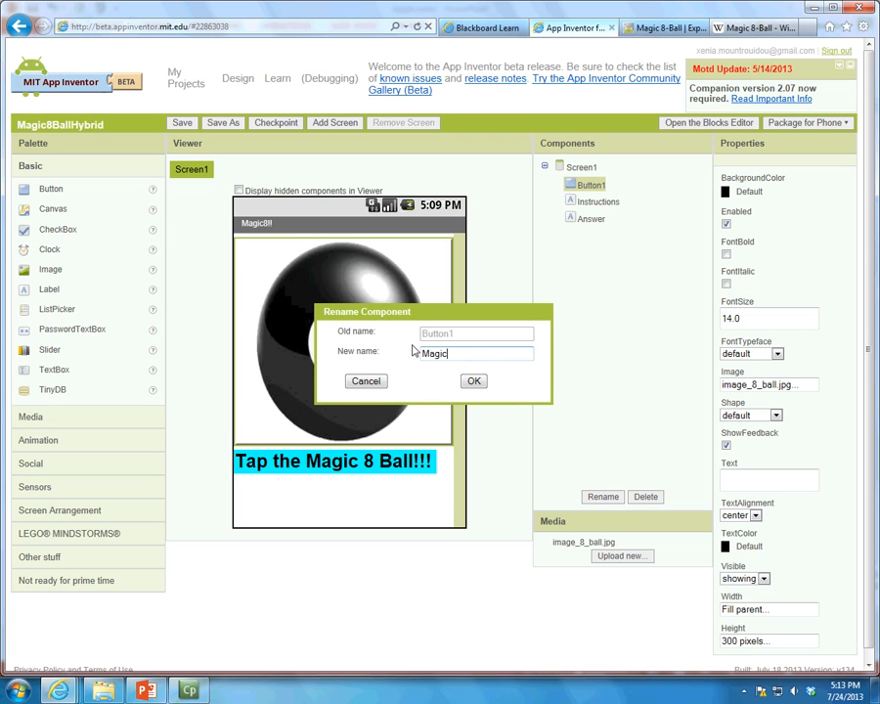
type("8")
key("Return")
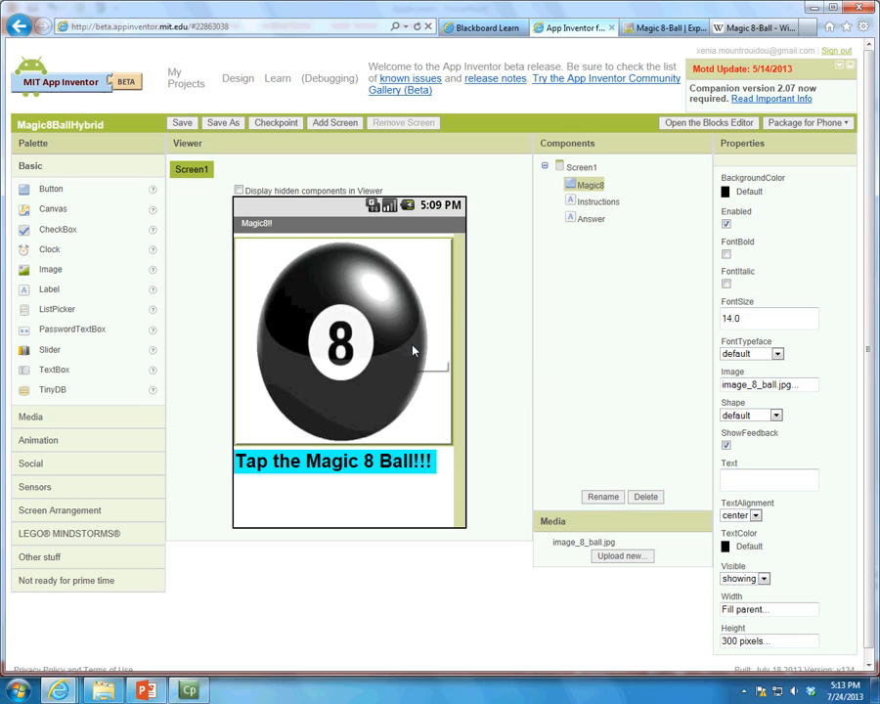